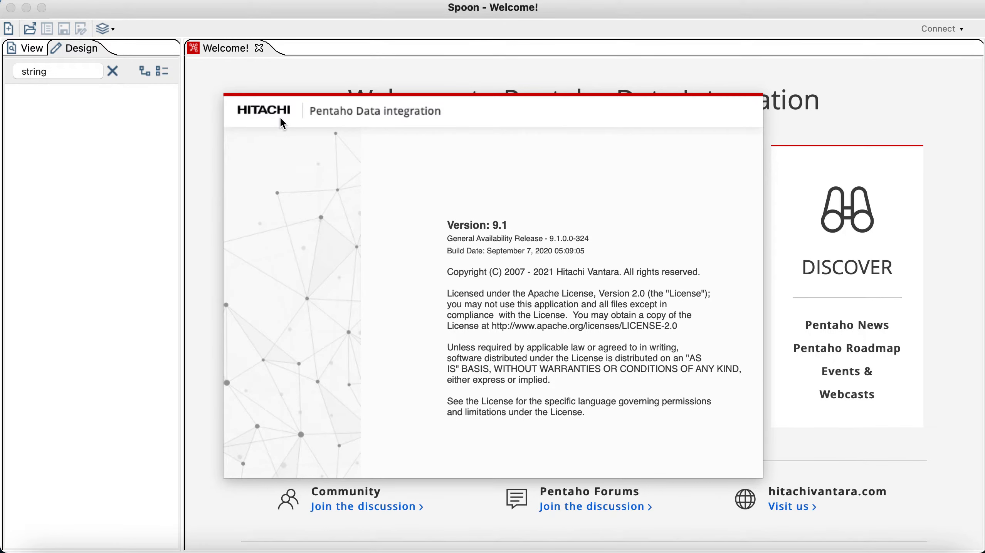
# Step: Dismiss the Pentaho version splash screen and close the Welcome tab
pyautogui.click(333, 219)
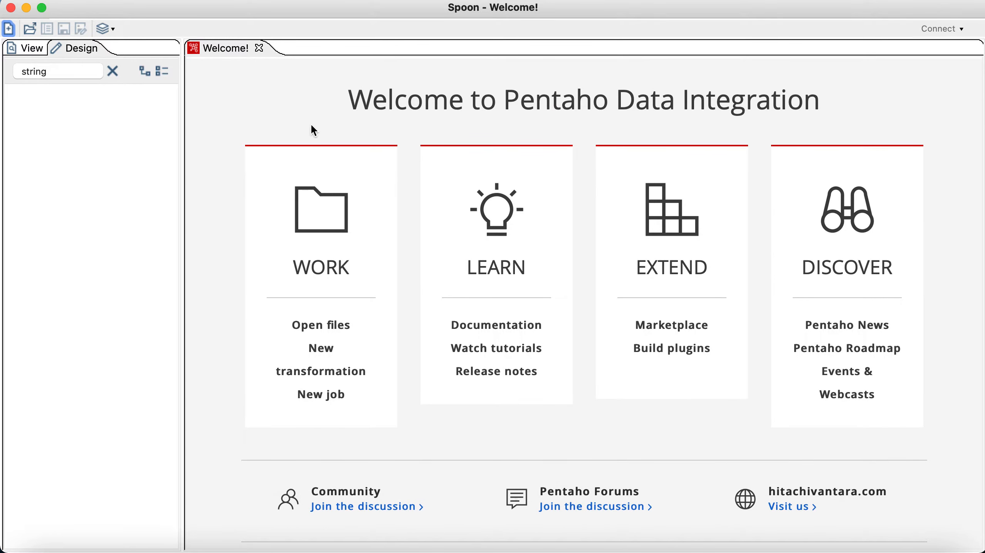
pyautogui.click(260, 48)
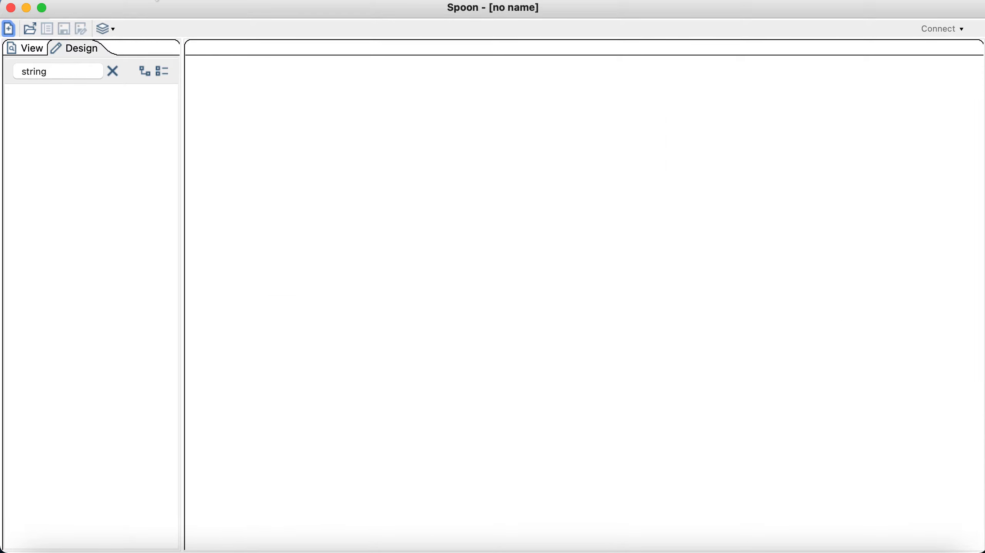
# Step: Create a new transformation and expand the Input category of the Design tree down to Table input
pyautogui.click(9, 28)
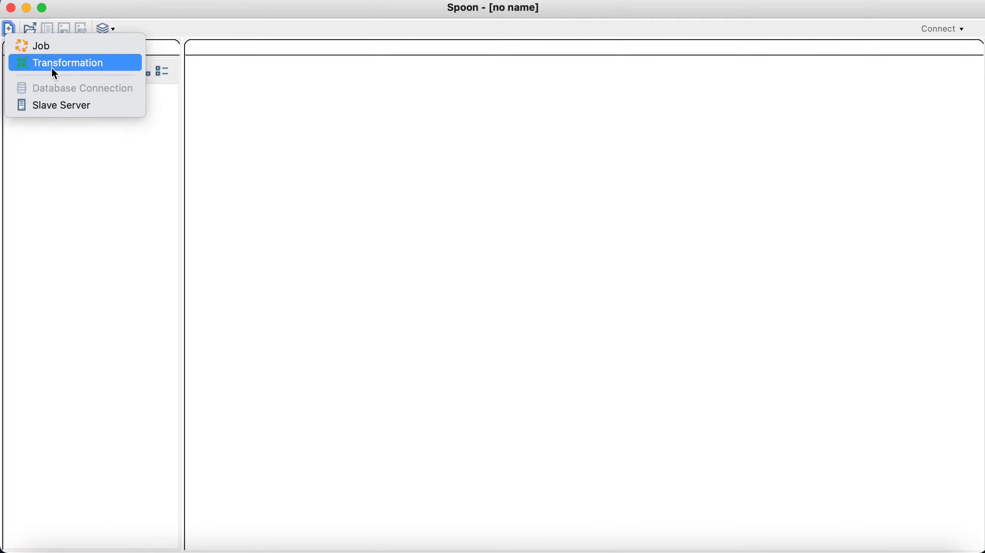
pyautogui.click(54, 67)
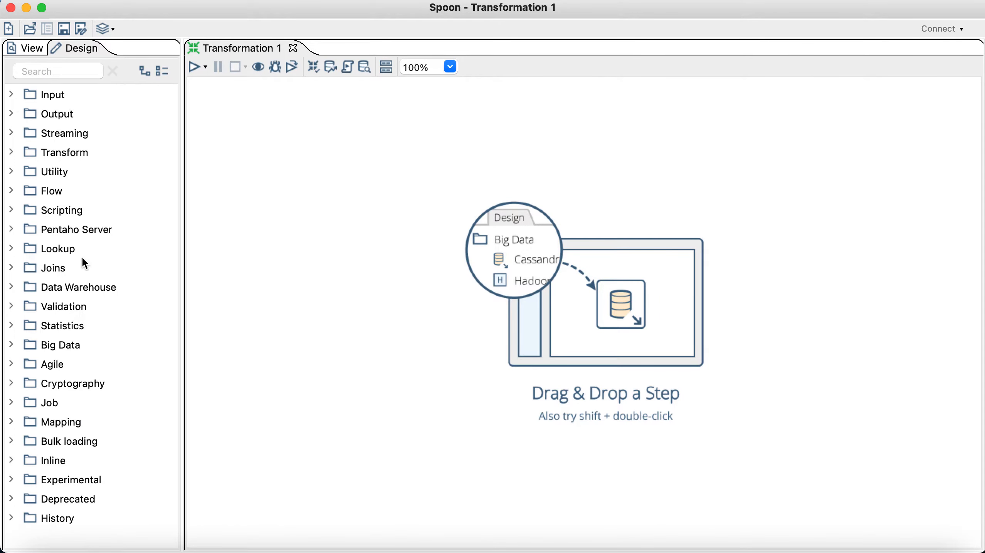
pyautogui.click(13, 94)
pyautogui.click(12, 97)
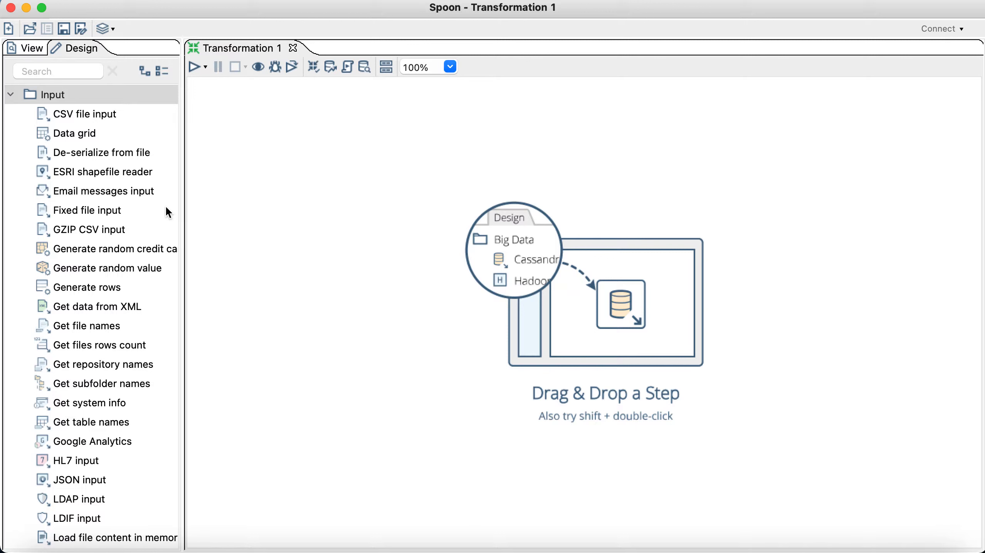
pyautogui.scroll(-10, 168, 289)
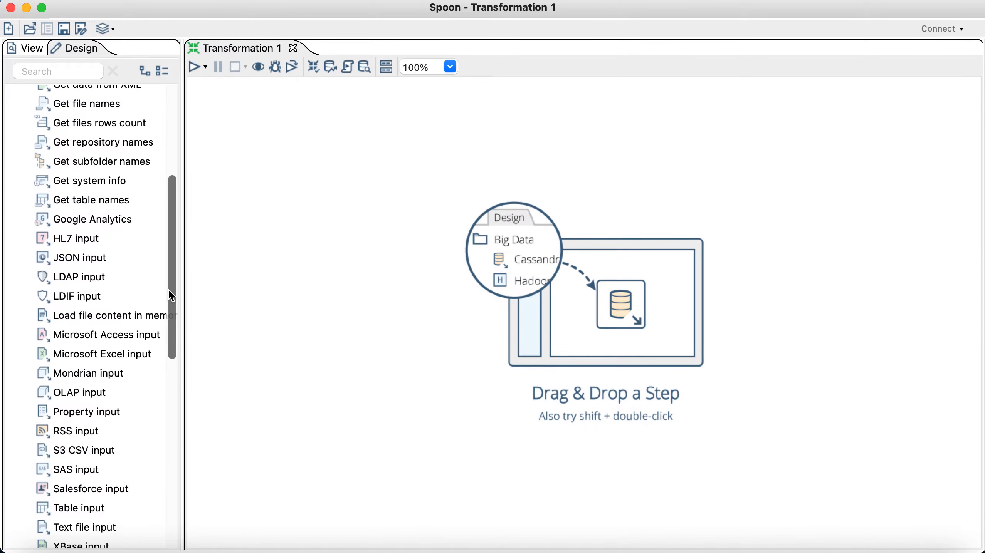
pyautogui.scroll(-6, 170, 295)
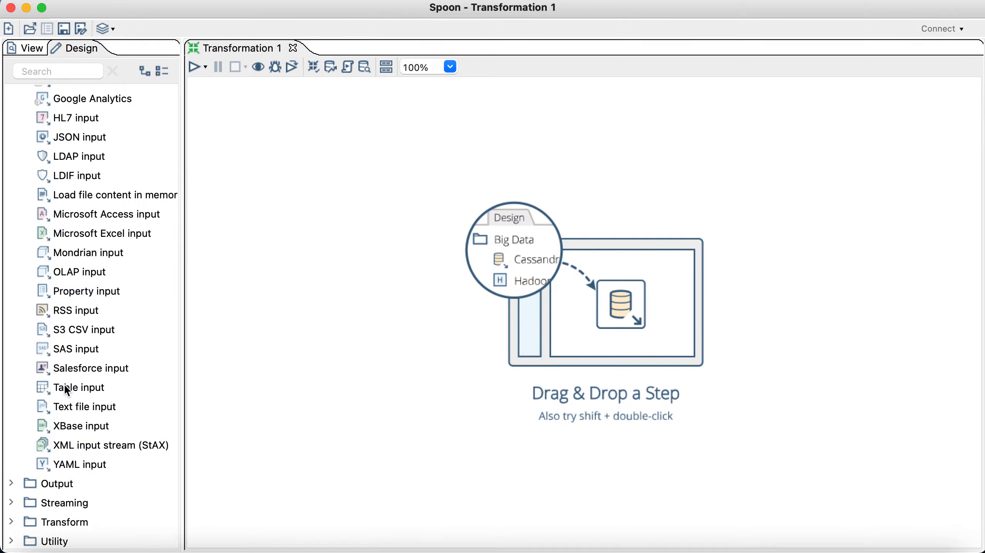
# Step: Place a Table input, a Microsoft Excel input below it, and a second Table input between them
pyautogui.moveTo(69, 387); pyautogui.dragTo(277, 133)
pyautogui.scroll(5, 81, 174)
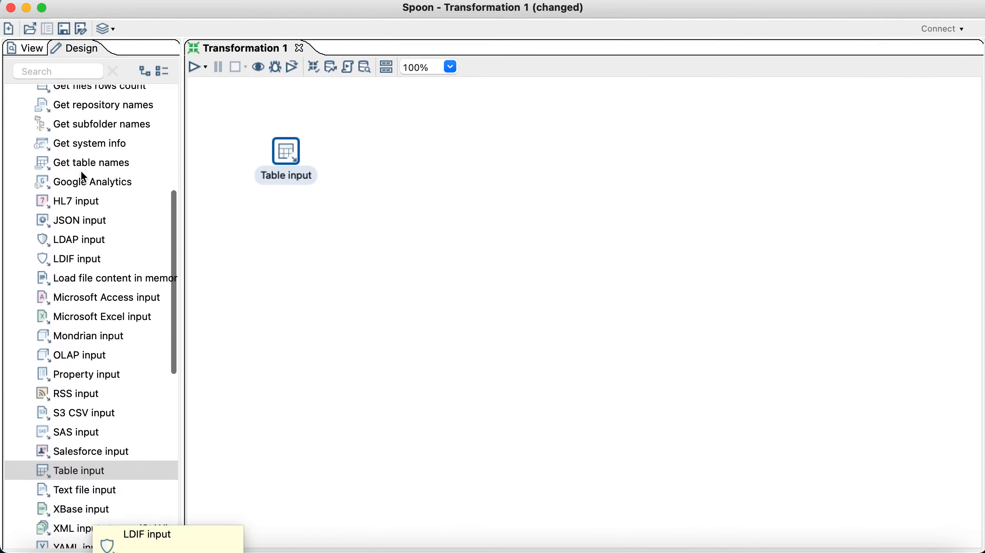
pyautogui.scroll(-3, 81, 174)
pyautogui.moveTo(82, 309); pyautogui.dragTo(290, 332)
pyautogui.click(291, 331)
pyautogui.click(278, 239)
pyautogui.scroll(6, 97, 165)
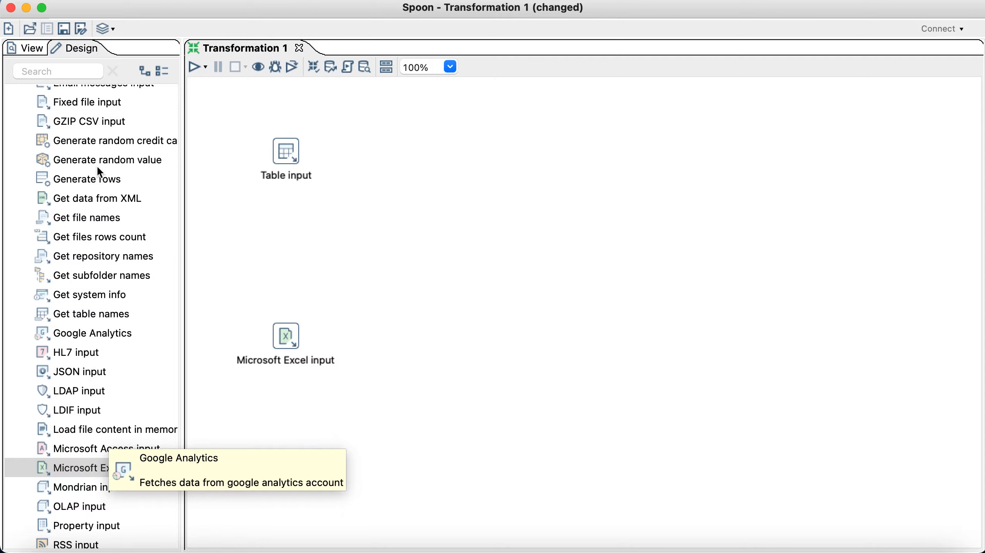
pyautogui.scroll(2, 96, 171)
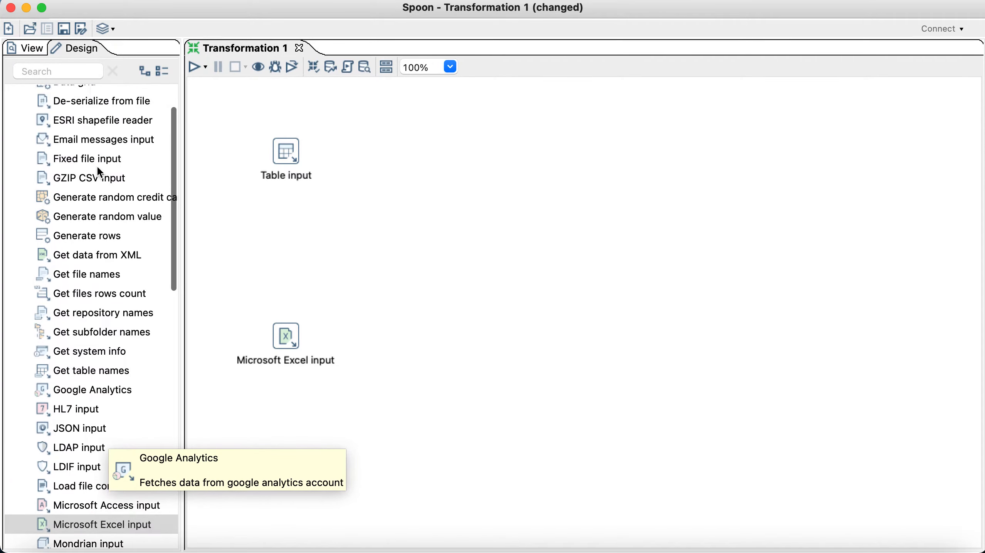
pyautogui.scroll(2, 96, 171)
pyautogui.scroll(-5, 97, 171)
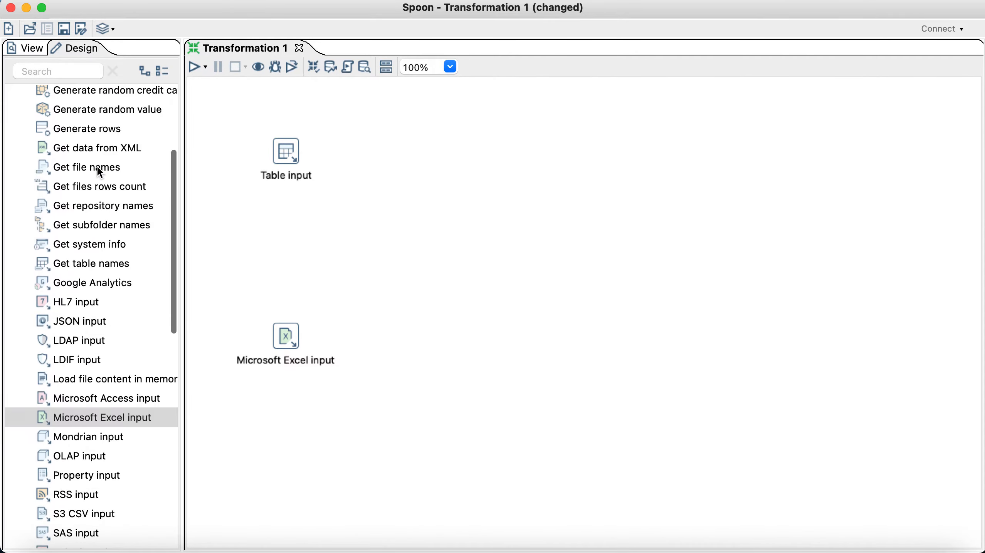
pyautogui.scroll(-3, 96, 171)
pyautogui.moveTo(61, 479); pyautogui.dragTo(280, 234)
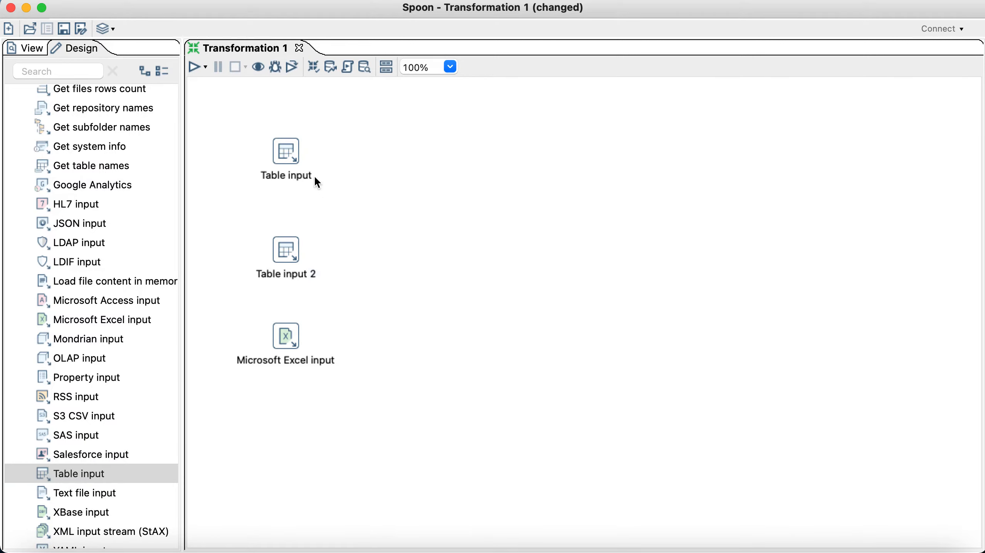
# Step: Rename the first Table input step to 'MySQL - Data Sekolah'
pyautogui.moveTo(290, 153)
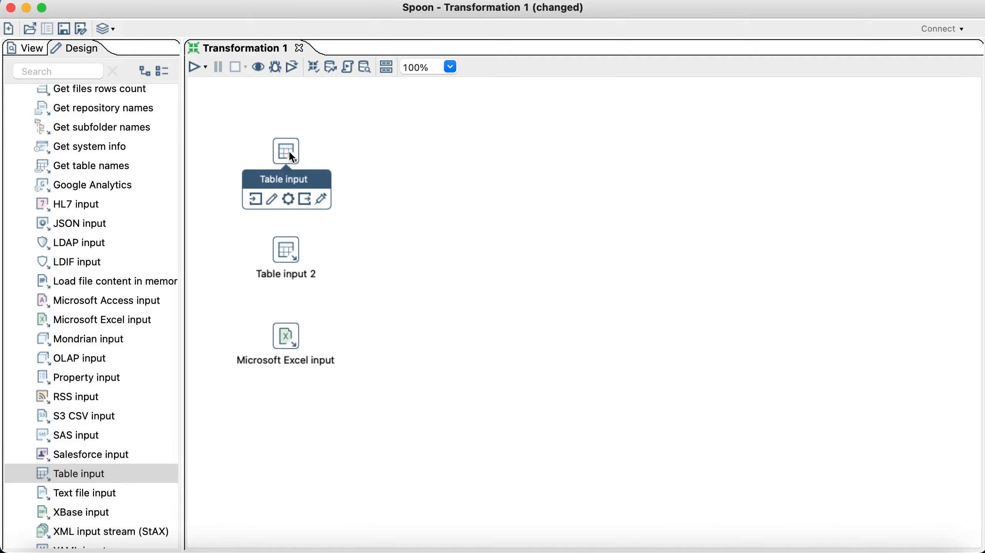
pyautogui.doubleClick(290, 153)
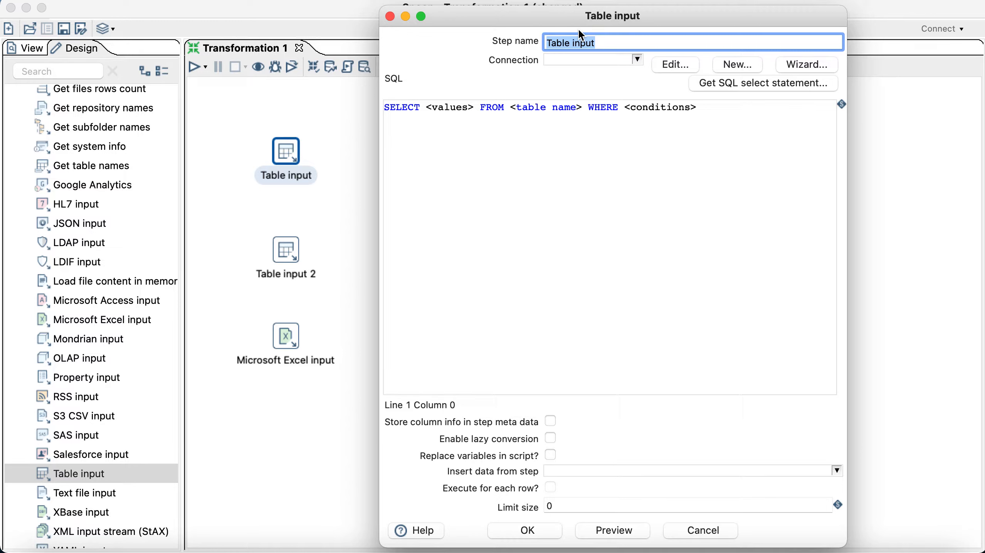
pyautogui.click(611, 42)
pyautogui.moveTo(610, 43); pyautogui.dragTo(497, 45)
pyautogui.write('MySQL - Data Sekolah')
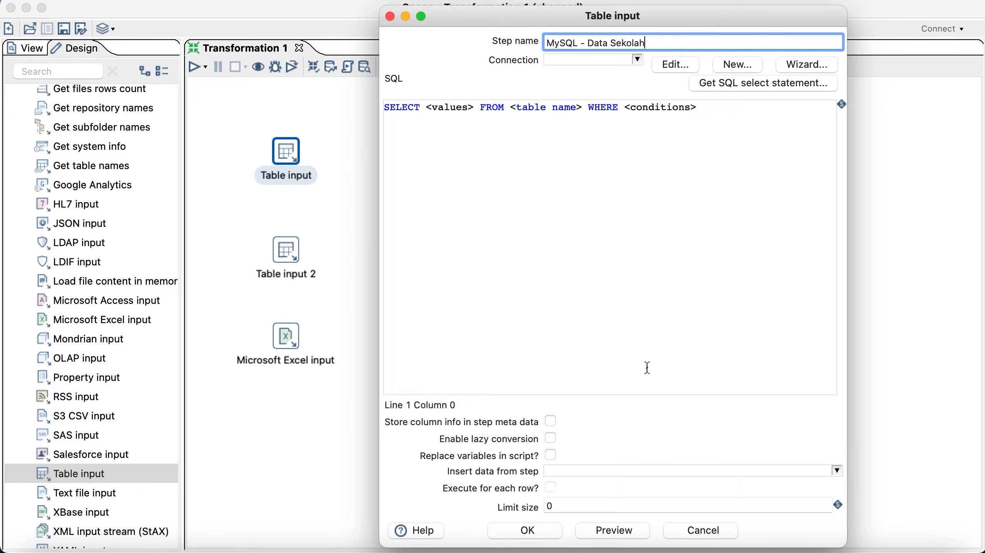
# Step: Check the Keynote outline slide listing the data sources, then return to the step settings
pyautogui.click(437, 539)
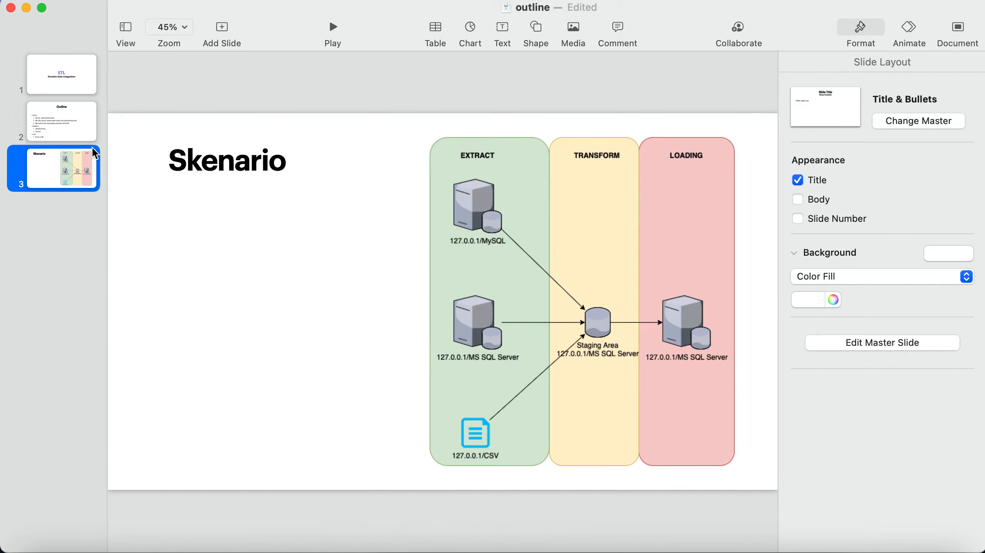
pyautogui.click(71, 129)
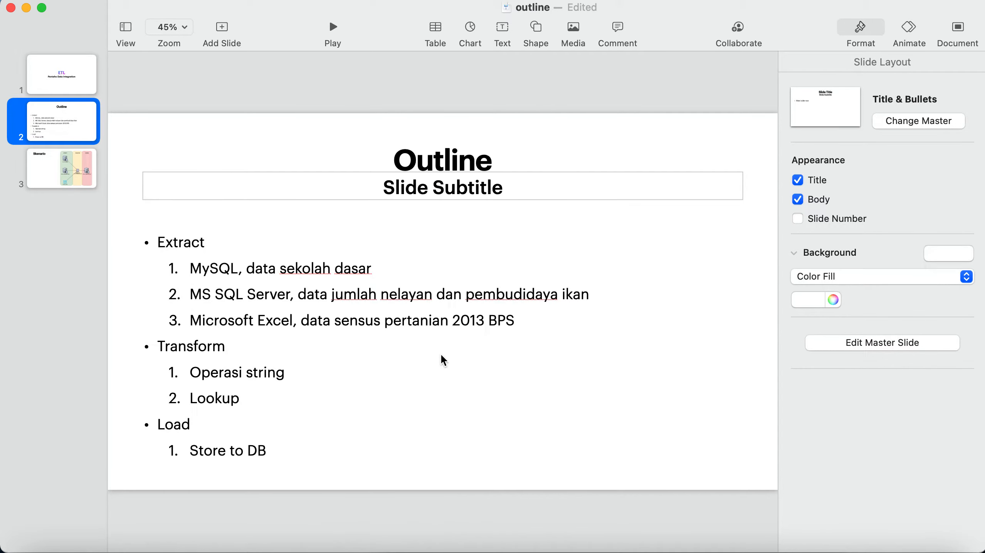
pyautogui.click(842, 537)
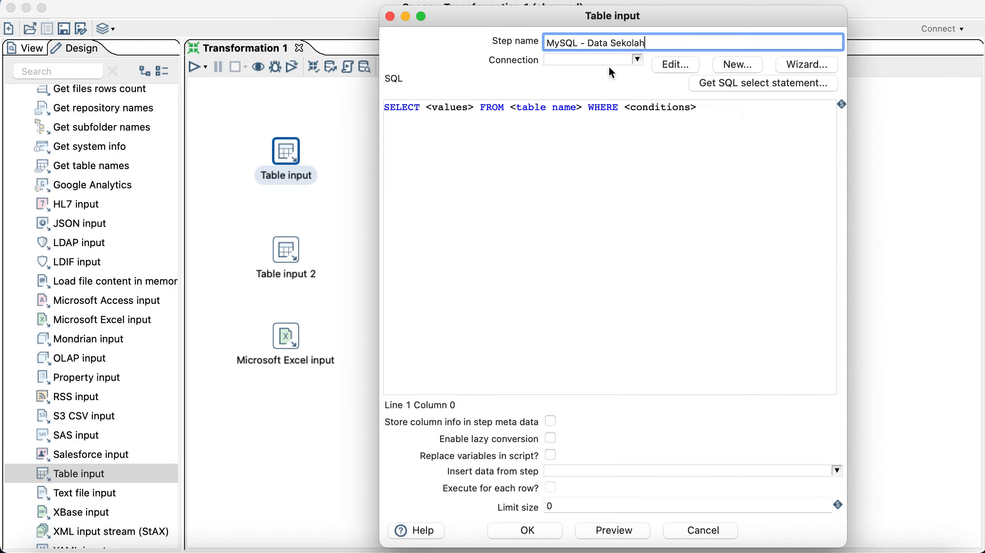
# Step: Change the step name to 'MySQL - SD' and start a new database connection
pyautogui.moveTo(603, 40); pyautogui.dragTo(643, 40)
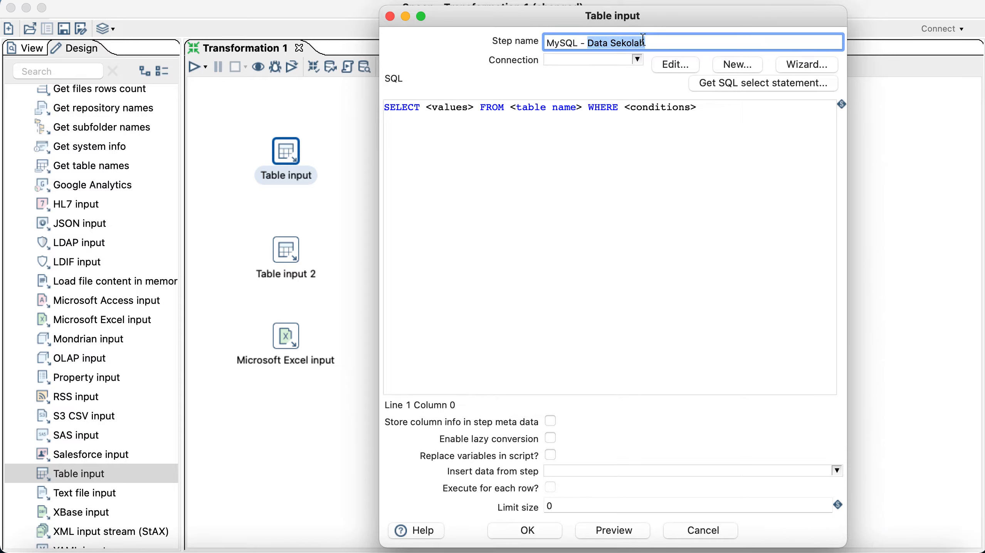
pyautogui.write('SD')
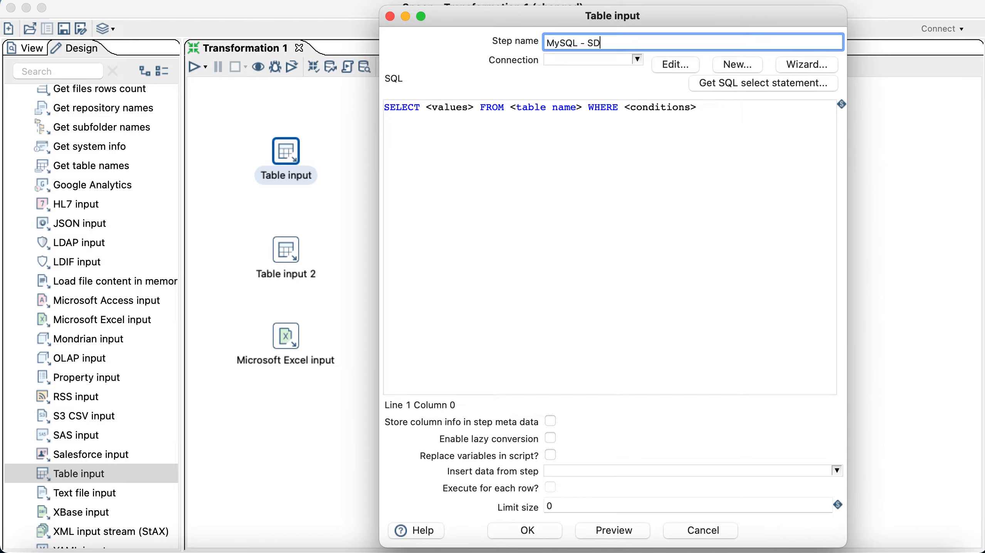
pyautogui.click(637, 60)
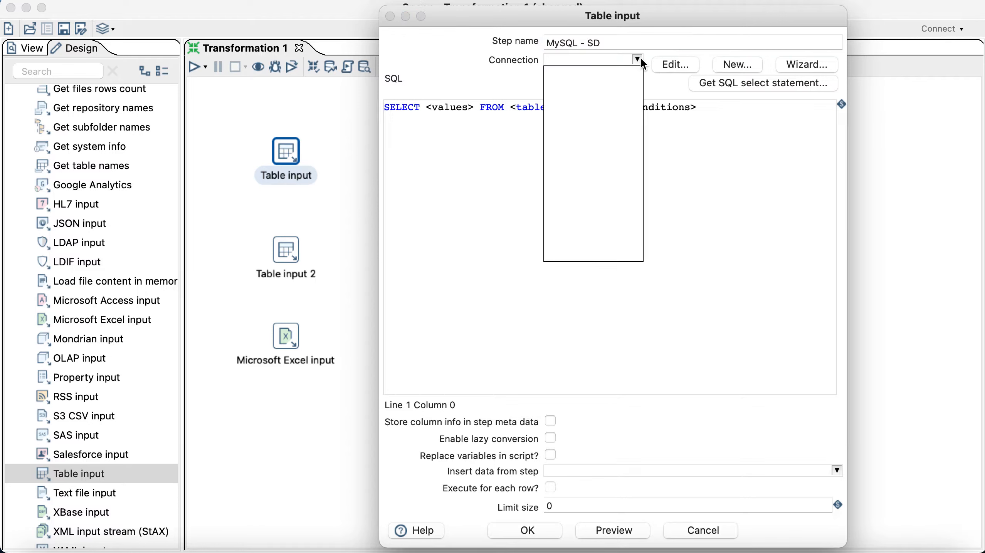
pyautogui.click(487, 233)
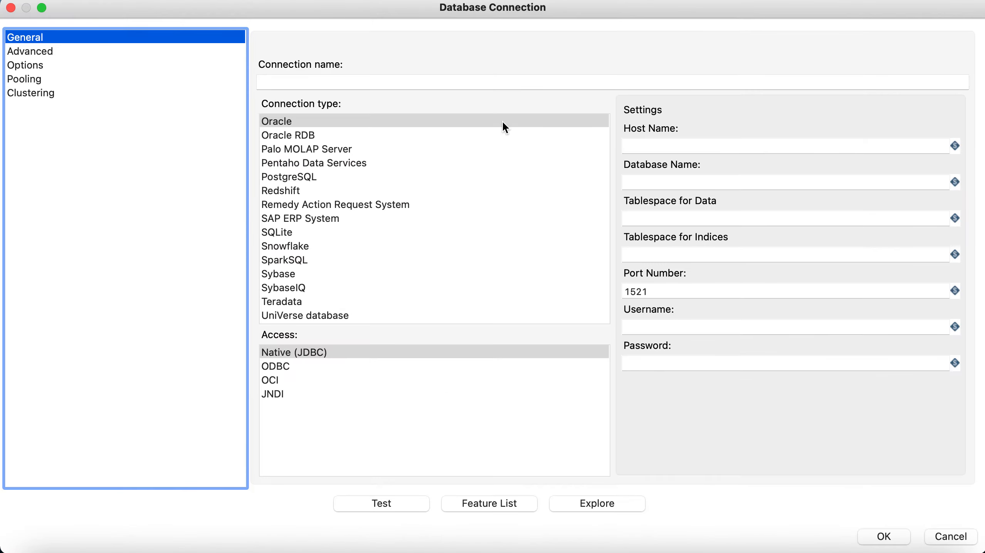
# Step: Name the connection 'MySQL-localhost', set type MySQL and host 127.0.0.1 on port 3306
pyautogui.click(266, 86)
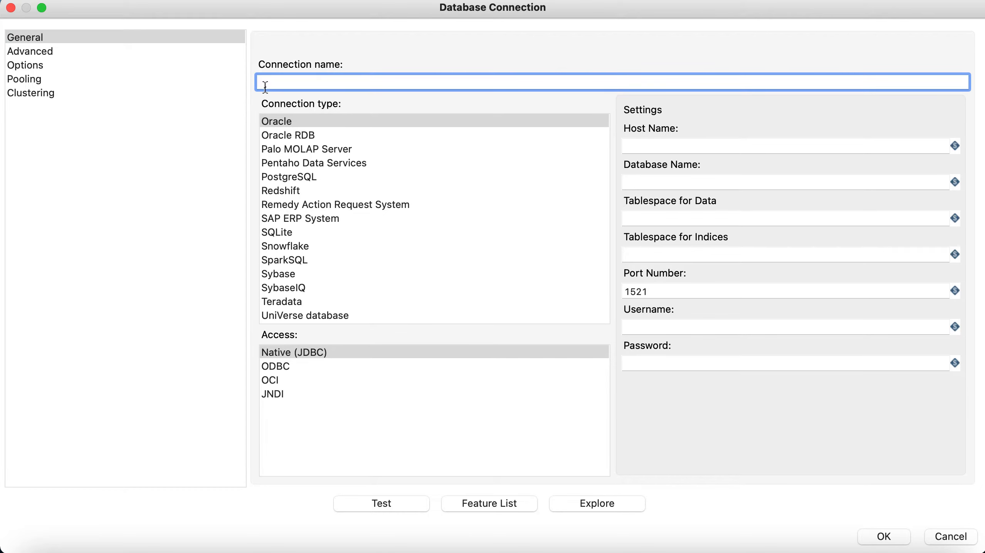
pyautogui.write('MySQL-localhost')
pyautogui.scroll(8, 299, 211)
pyautogui.scroll(-2, 298, 211)
pyautogui.click(286, 287)
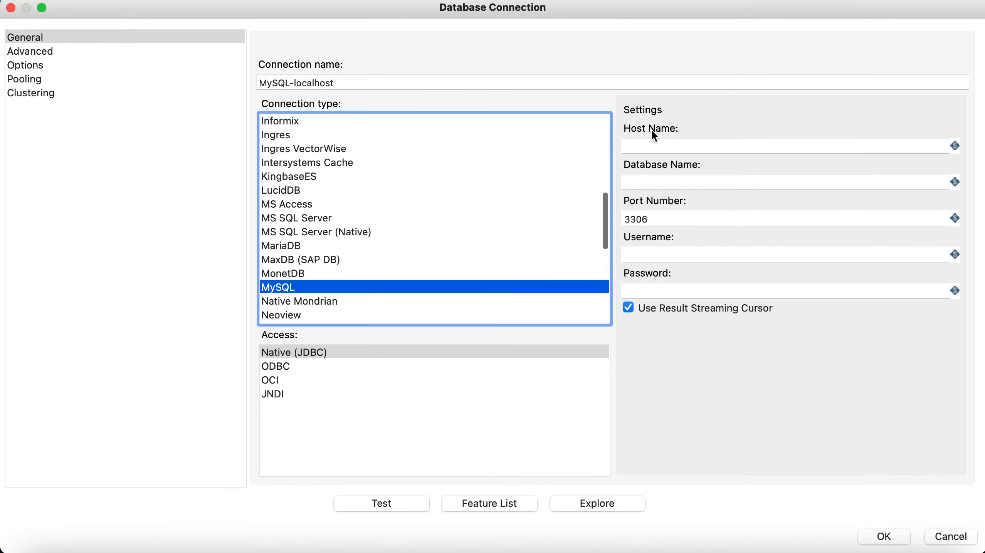
pyautogui.click(656, 146)
pyautogui.write('127.0')
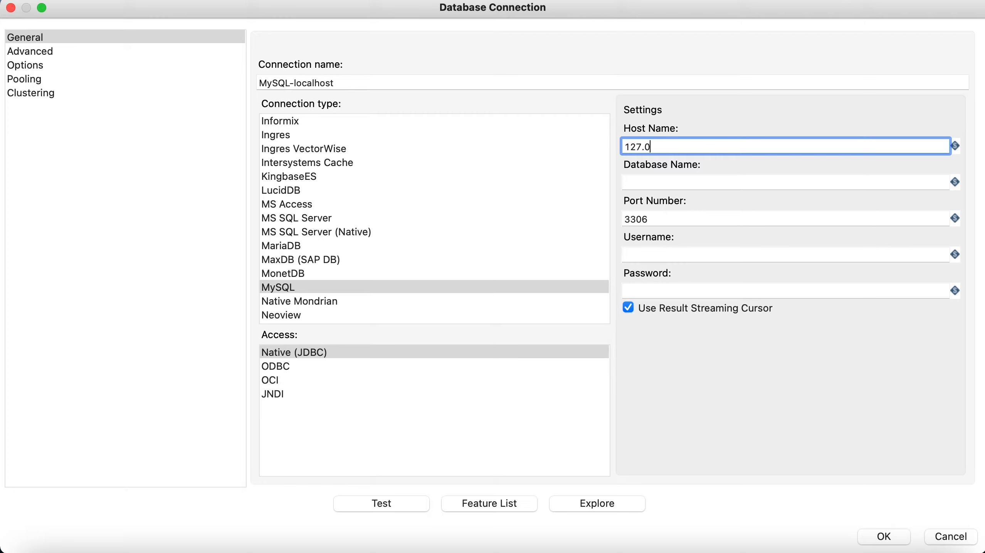
pyautogui.write('.0.1')
pyautogui.click(677, 181)
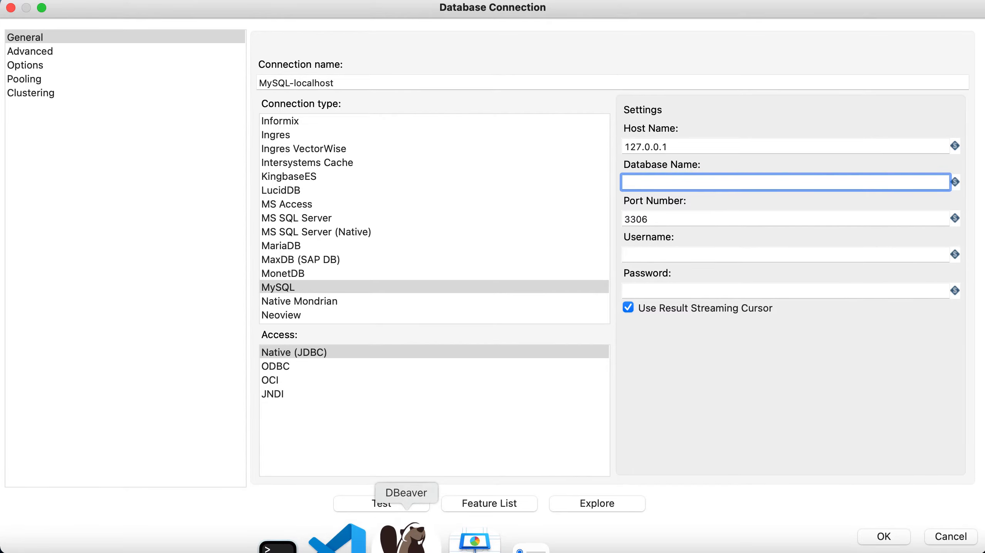
# Step: In DBeaver, reconnect the MySQL connection and list its databases
pyautogui.click(403, 539)
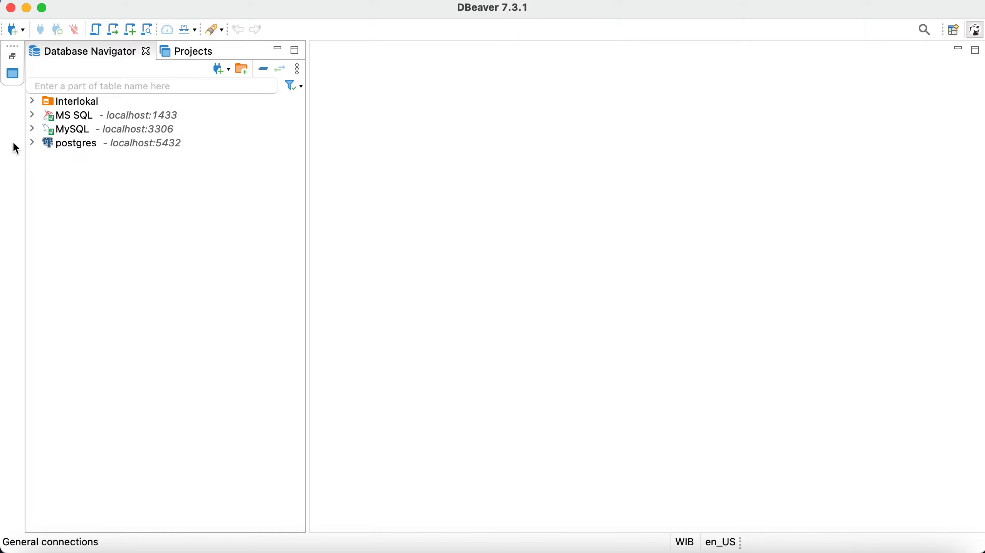
pyautogui.click(32, 128)
pyautogui.click(63, 132)
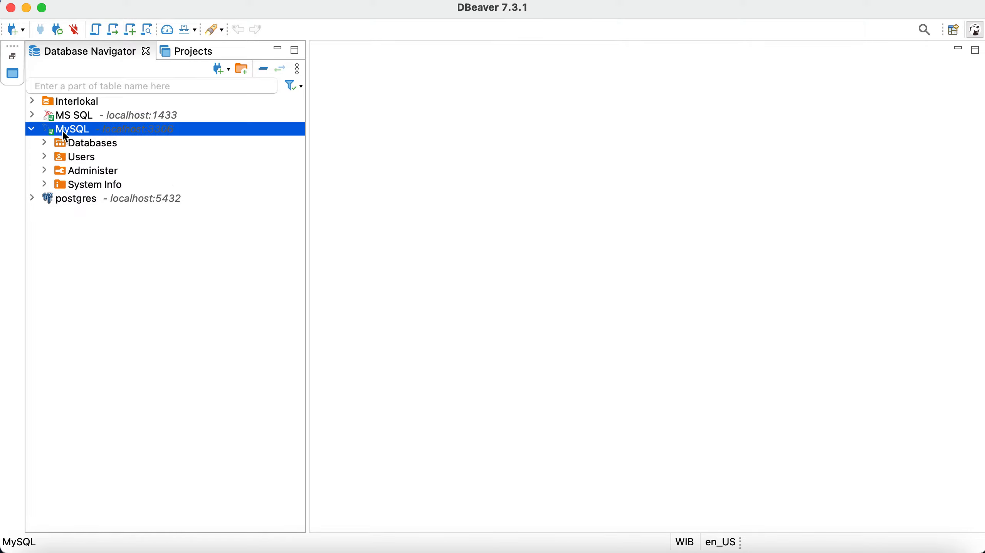
pyautogui.rightClick(63, 131)
pyautogui.click(157, 255)
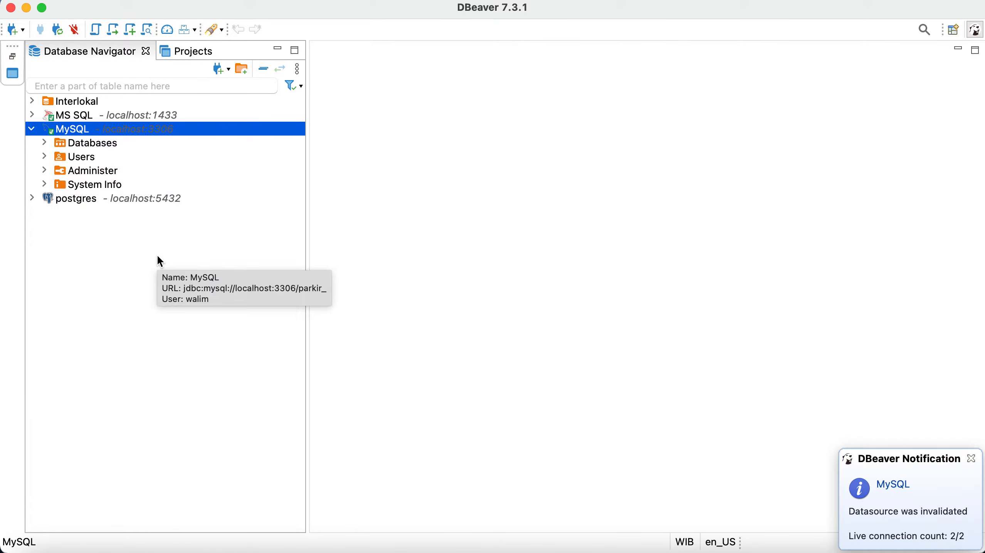
pyautogui.click(44, 143)
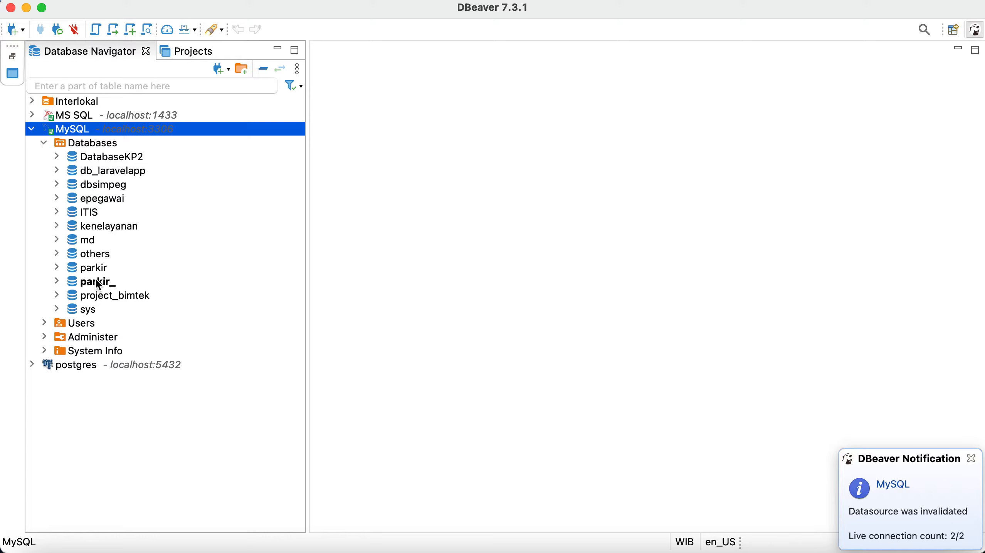
# Step: Set others as the default database, select its sekolah_dasar table, and open a new SQL script
pyautogui.rightClick(93, 253)
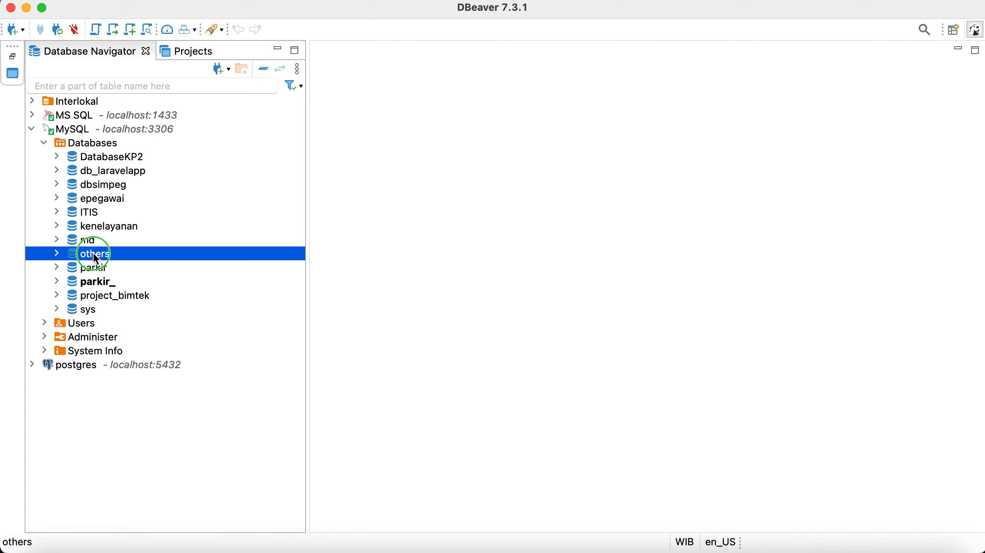
pyautogui.click(112, 258)
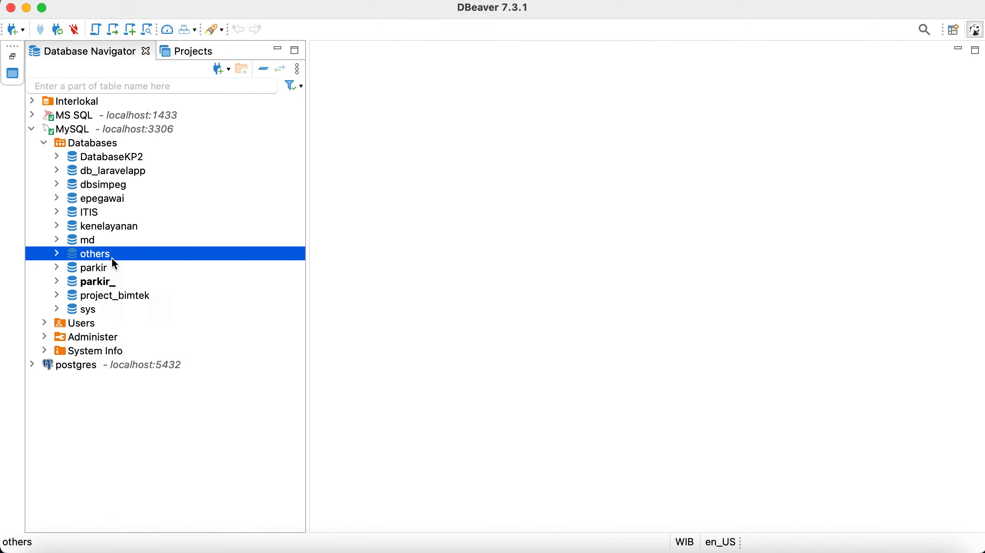
pyautogui.click(58, 254)
pyautogui.click(69, 269)
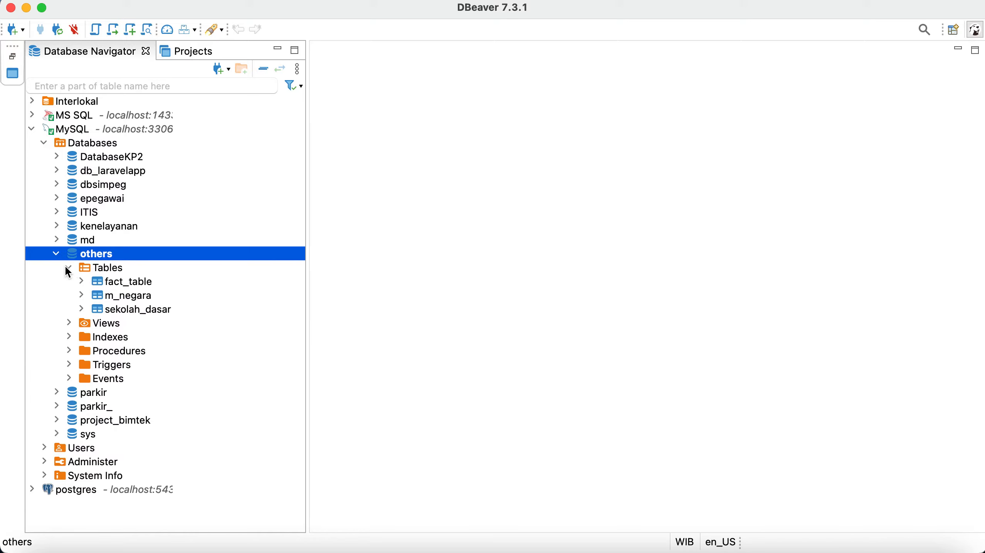
pyautogui.click(123, 317)
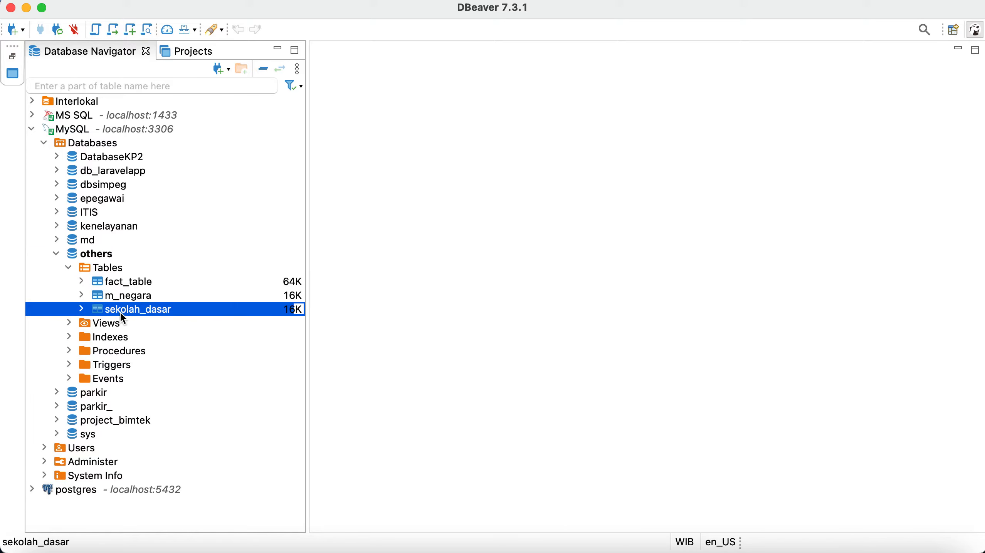
pyautogui.click(132, 29)
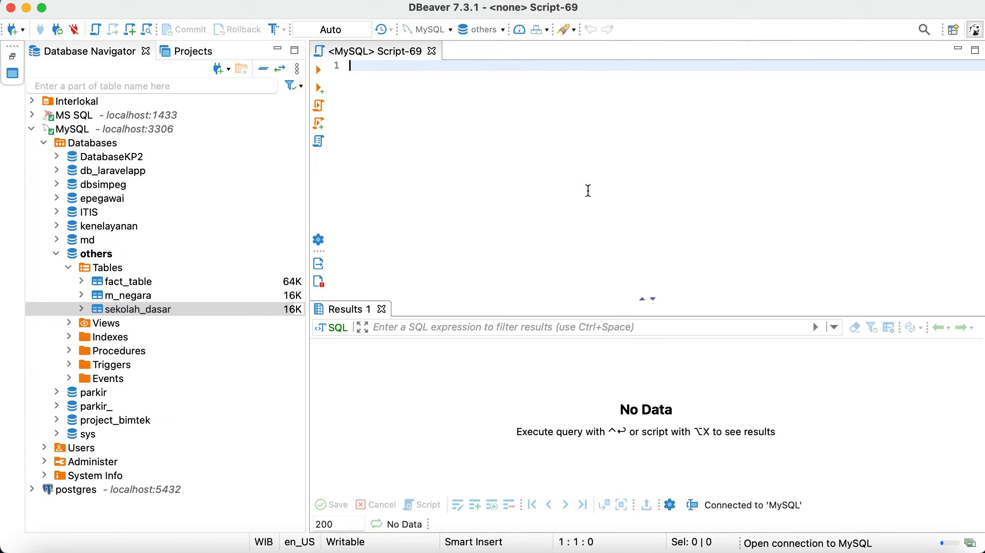
# Step: Run SELECT * FROM sekolah_dasar and scroll across the 34 returned rows
pyautogui.write('selec')
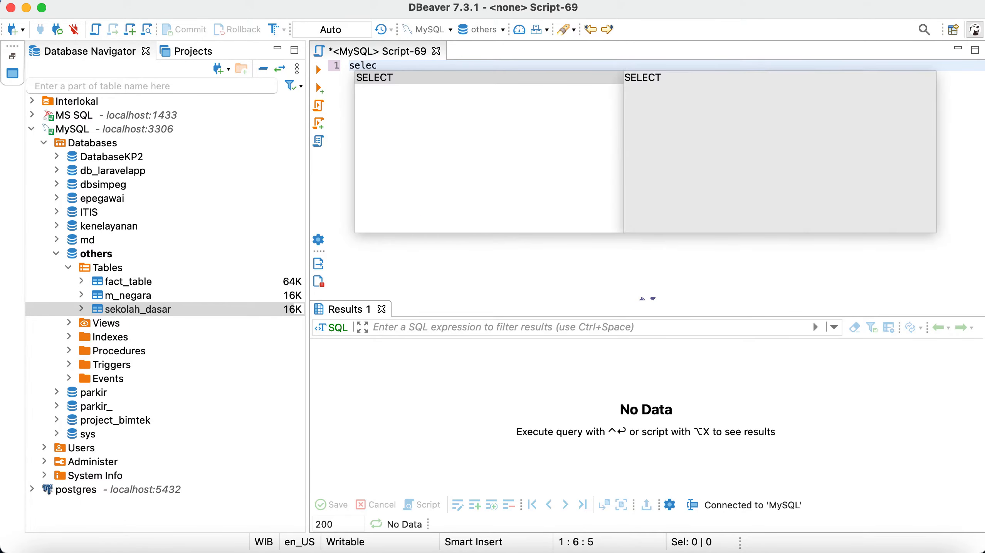
pyautogui.write('t * from ')
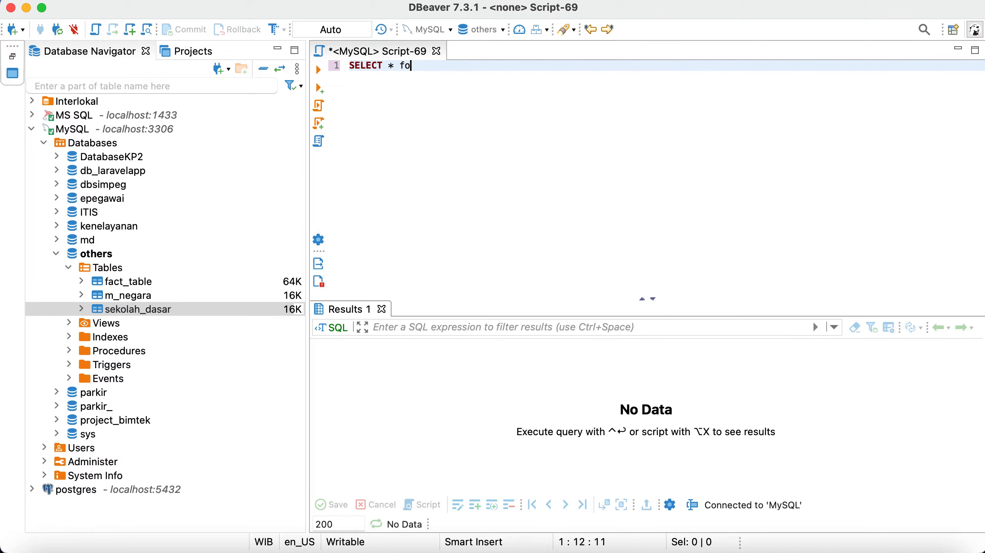
pyautogui.write('sekola')
pyautogui.press('Return')
pyautogui.hotkey('ctrl', 'Return')
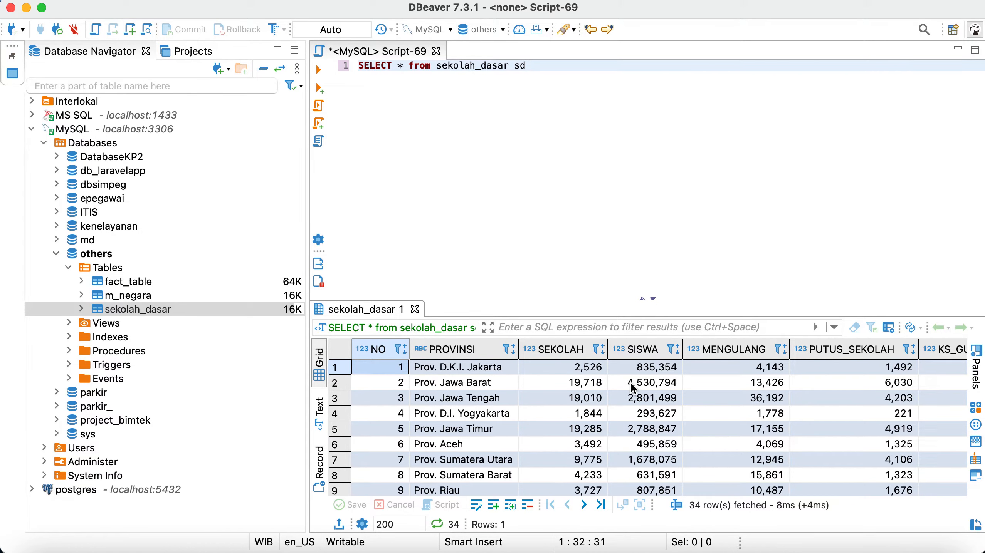
pyautogui.hscroll(5, 641, 384)
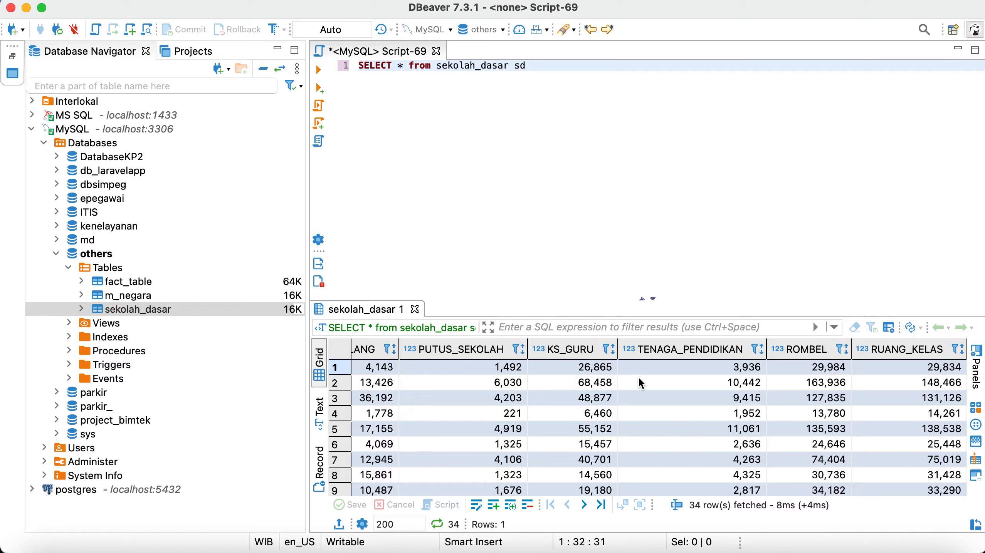
pyautogui.hscroll(-10, 640, 378)
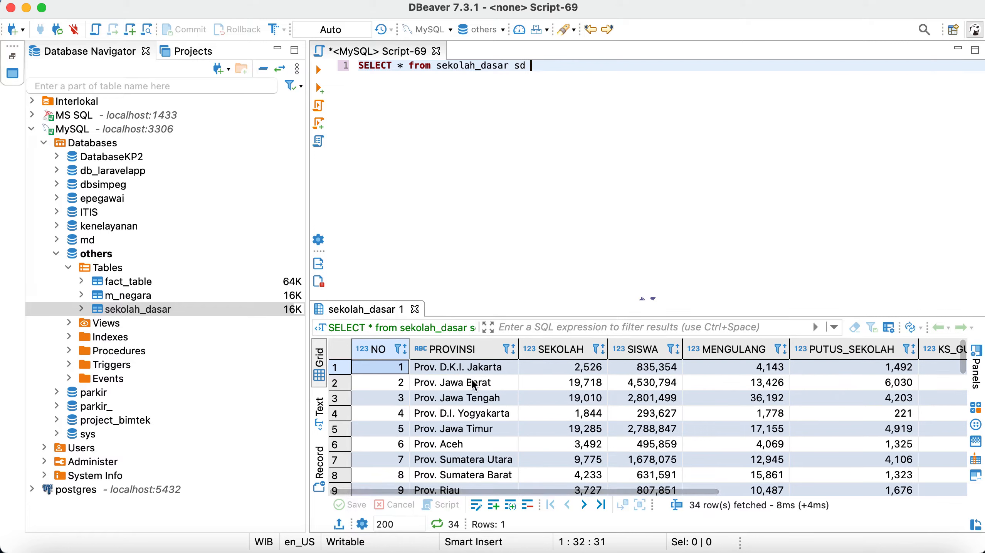
pyautogui.hscroll(10, 475, 386)
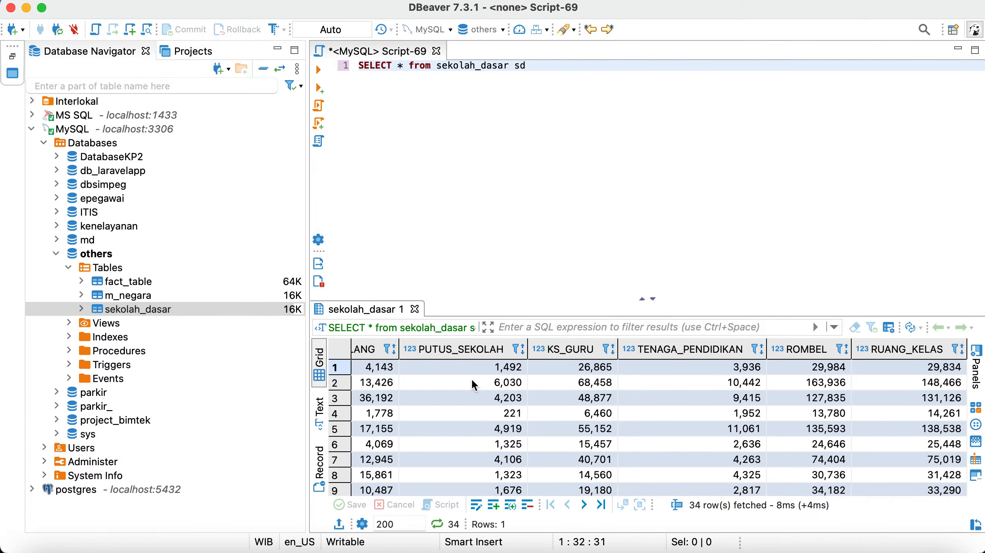
pyautogui.hscroll(-10, 475, 386)
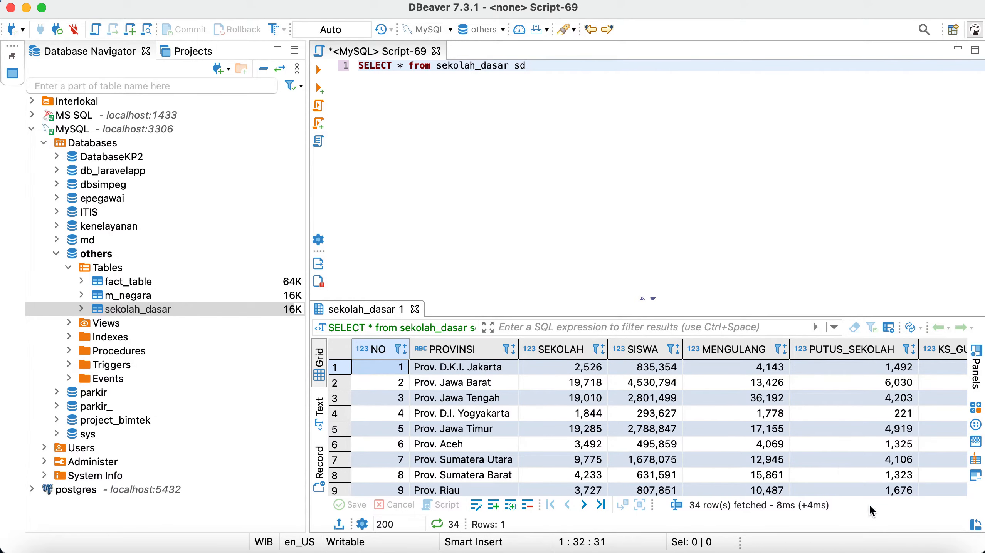
# Step: In Spoon, enter database name others plus the login credentials; the connection test fails
pyautogui.click(848, 543)
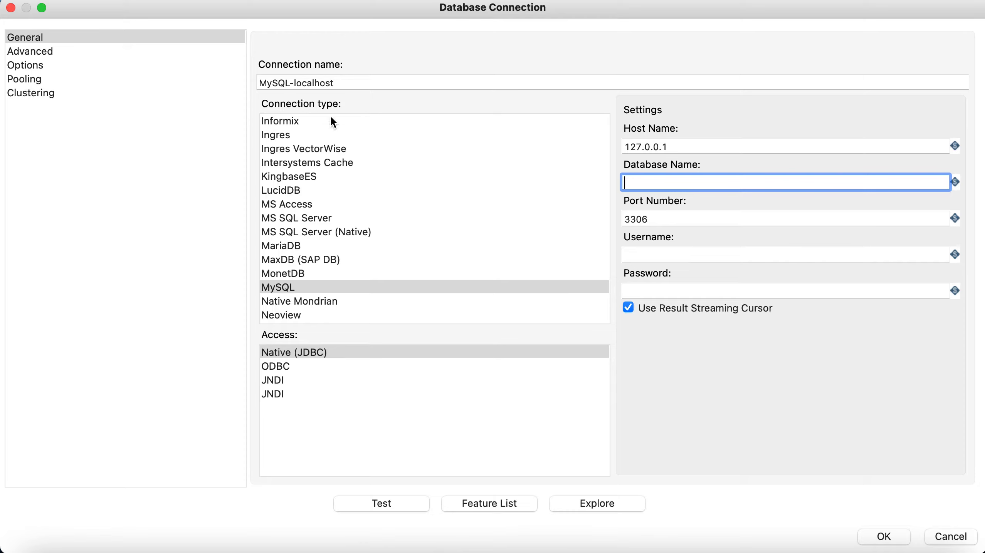
pyautogui.write('others')
pyautogui.click(668, 254)
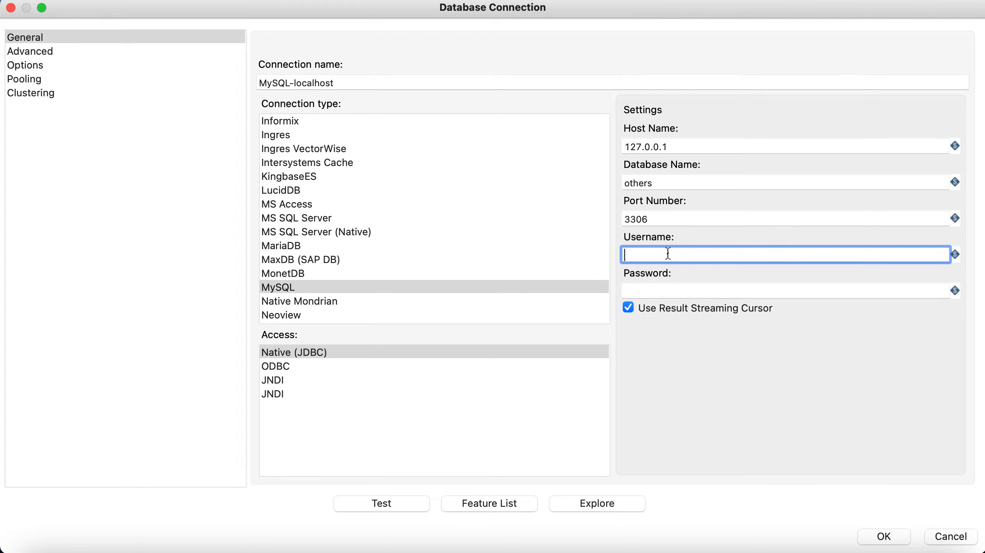
pyautogui.write('root')
pyautogui.press('Tab')
pyautogui.write('root12345')
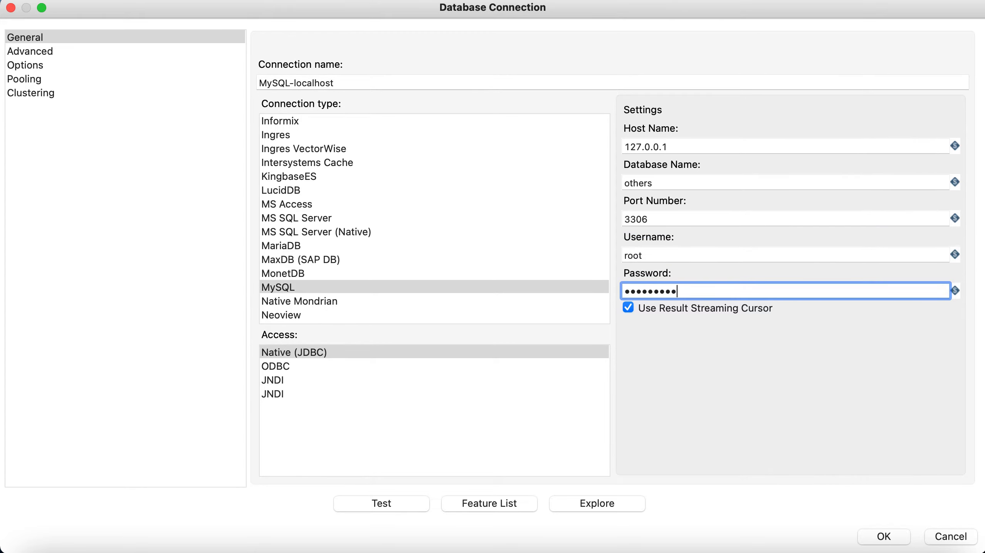
pyautogui.write('67')
pyautogui.click(383, 505)
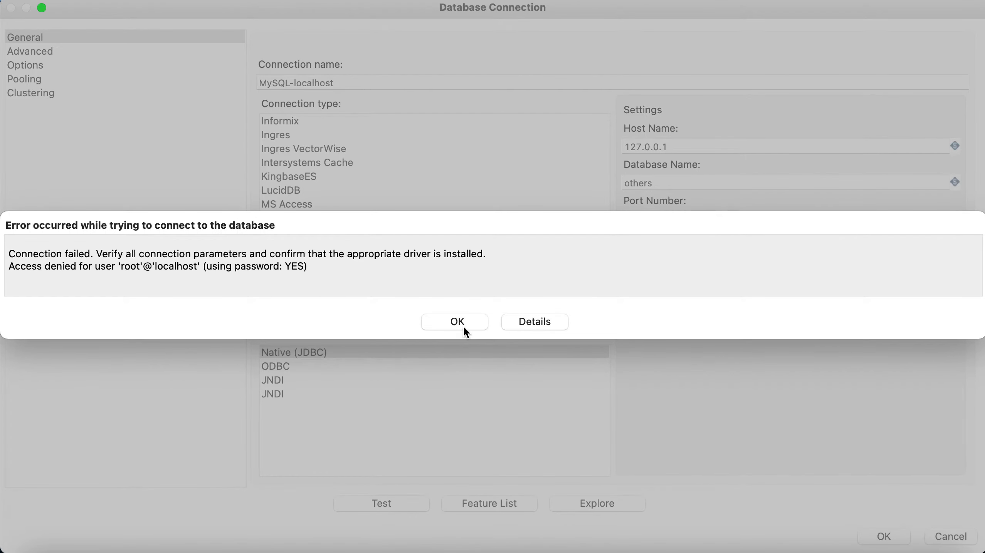
pyautogui.click(464, 327)
# Step: Correct the password, retest successfully, and save the MySQL-localhost connection
pyautogui.doubleClick(670, 294)
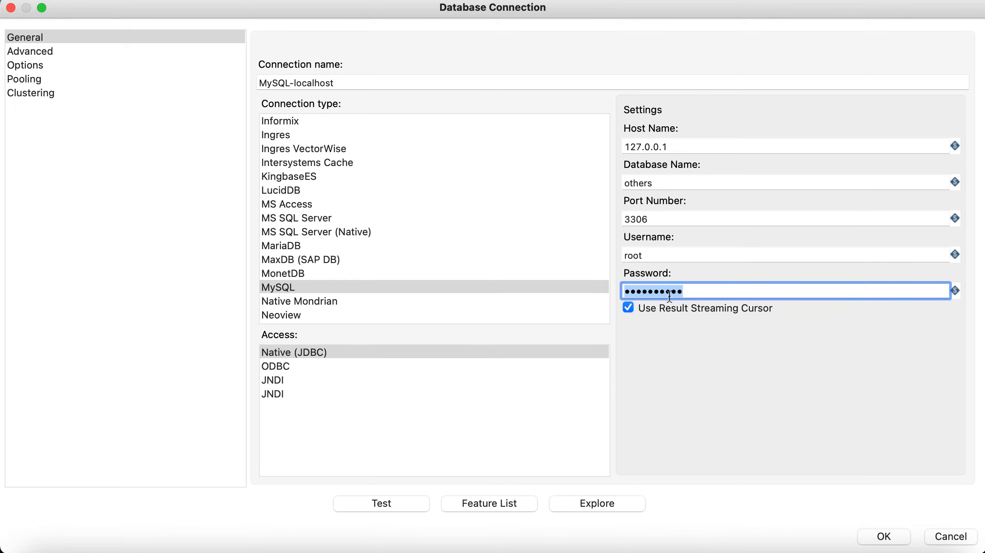
pyautogui.write('1234567')
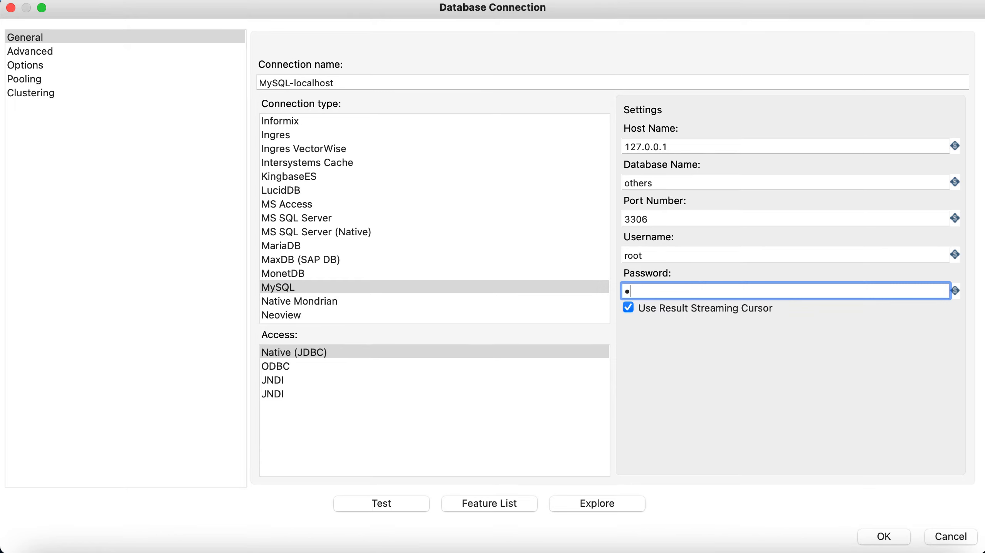
pyautogui.write('89')
pyautogui.click(398, 502)
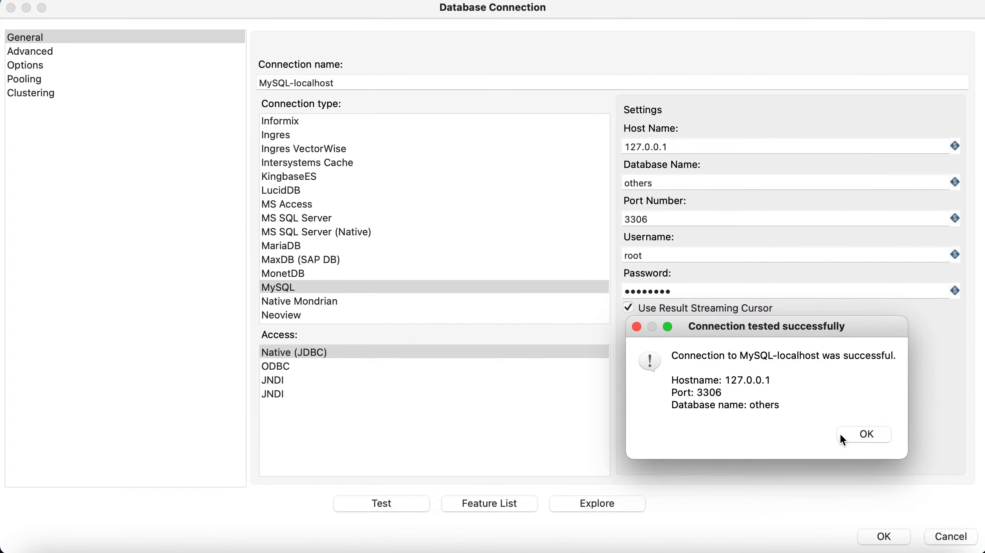
pyautogui.click(861, 433)
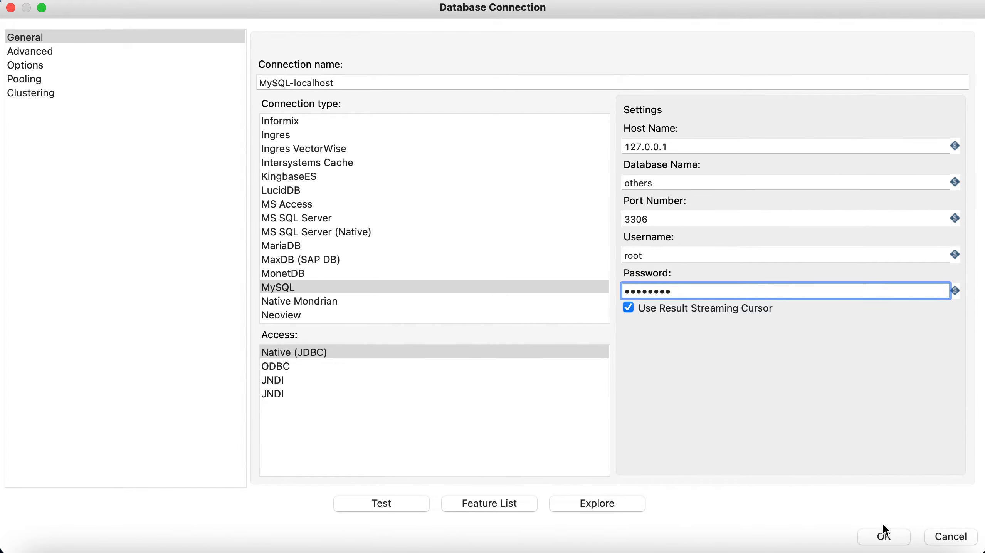
pyautogui.click(885, 538)
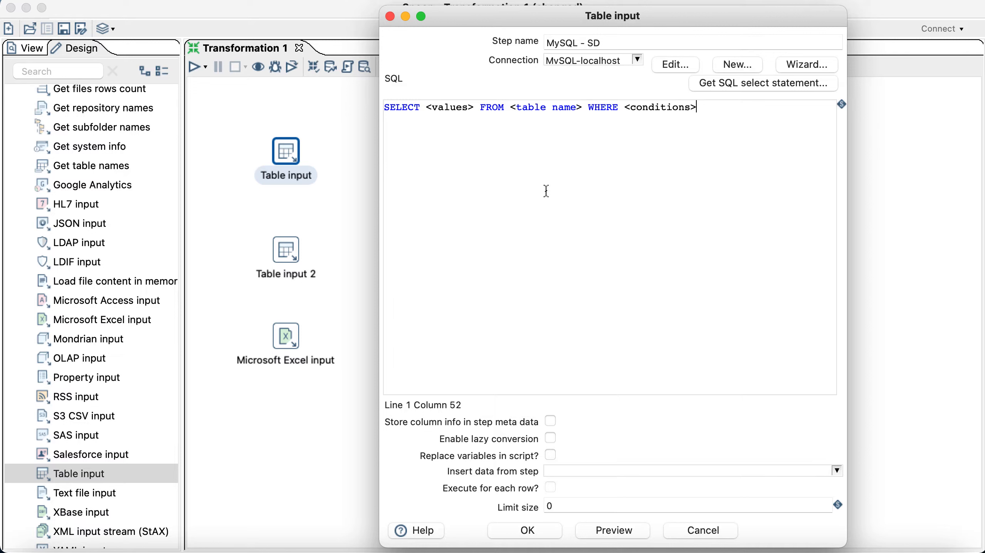
# Step: Set the MySQL - SD step's query to SELECT * FROM sekolah_dasar
pyautogui.moveTo(427, 107); pyautogui.dragTo(476, 107)
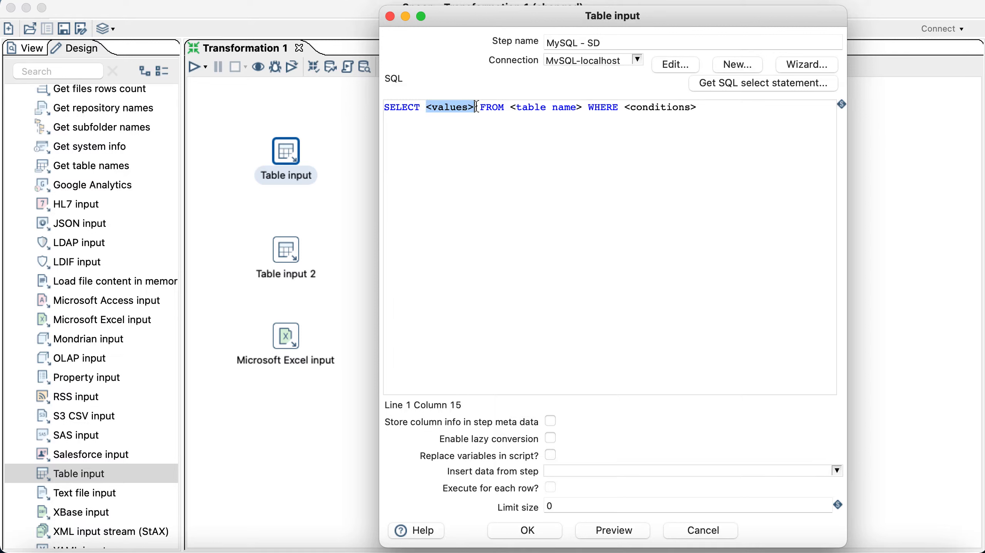
pyautogui.write('*')
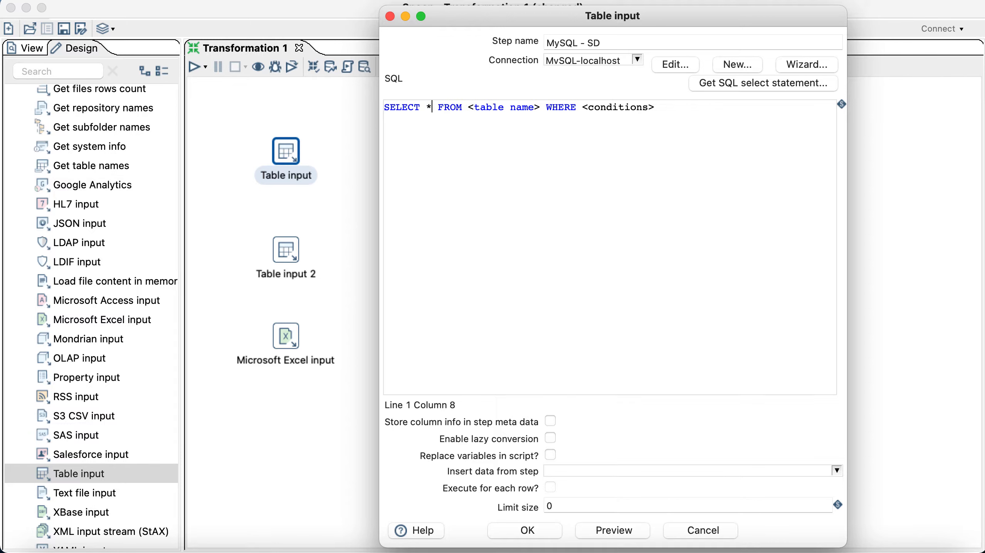
pyautogui.moveTo(467, 107); pyautogui.dragTo(665, 115)
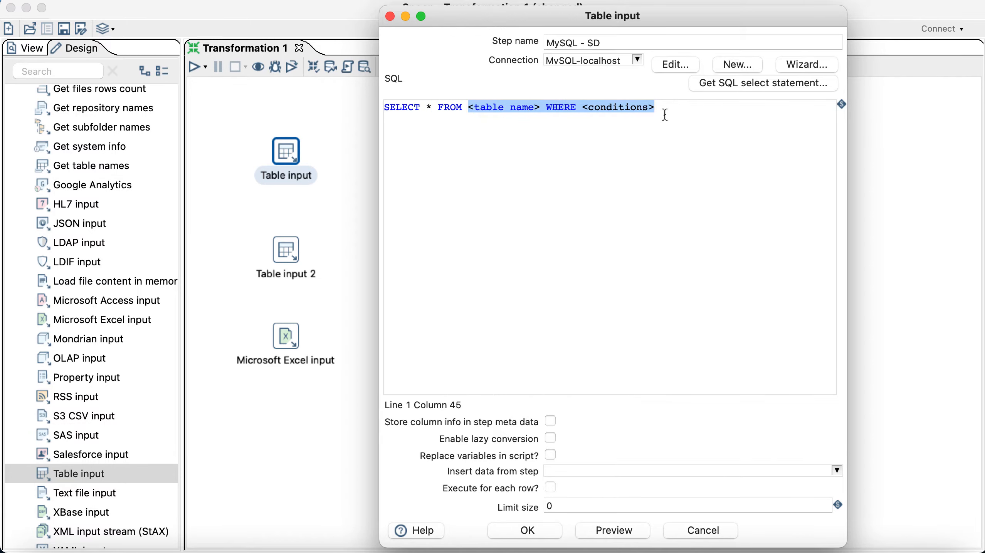
pyautogui.write('sekolah')
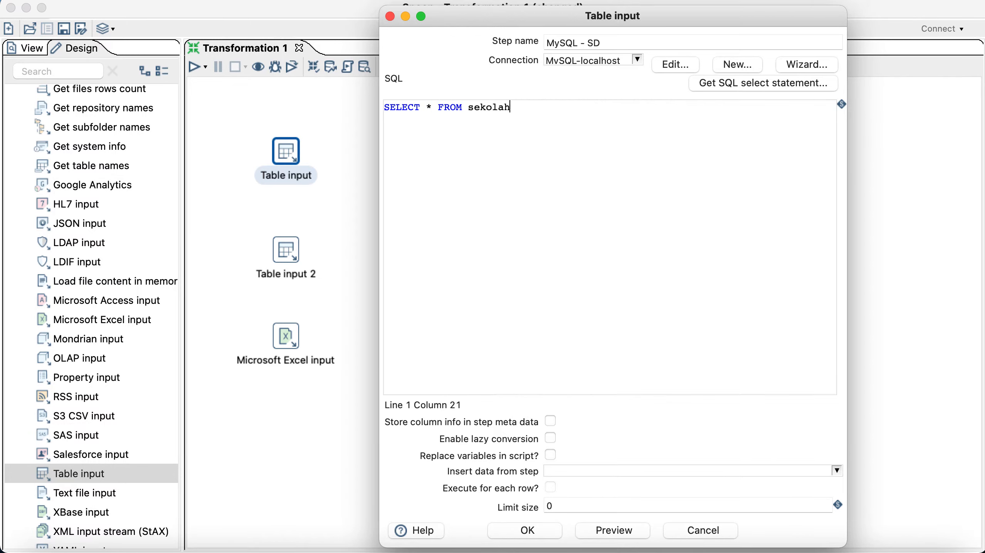
pyautogui.write('_dasar')
pyautogui.click(432, 101)
# Step: Preview the 34 returned rows, confirm the step, and open Table input 2's settings
pyautogui.click(610, 531)
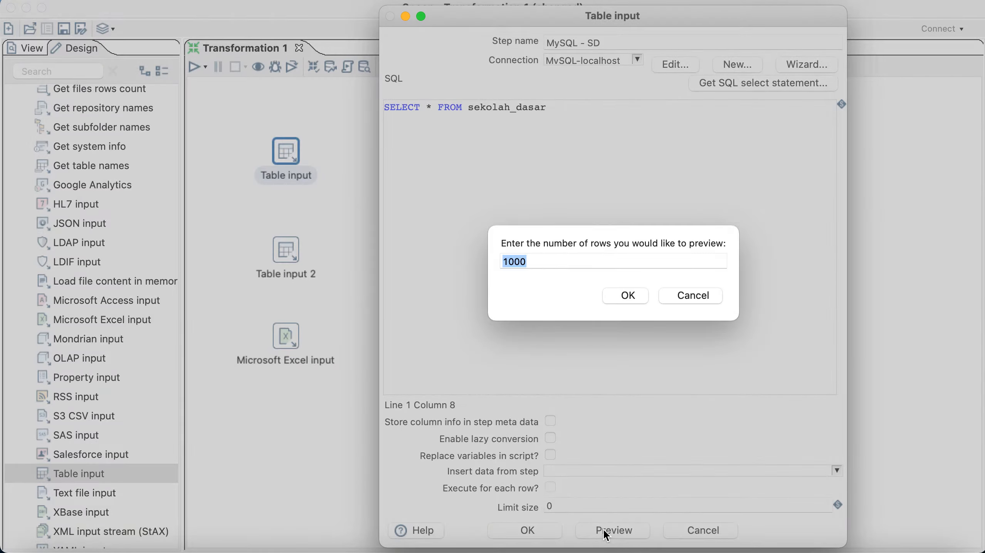
pyautogui.click(626, 296)
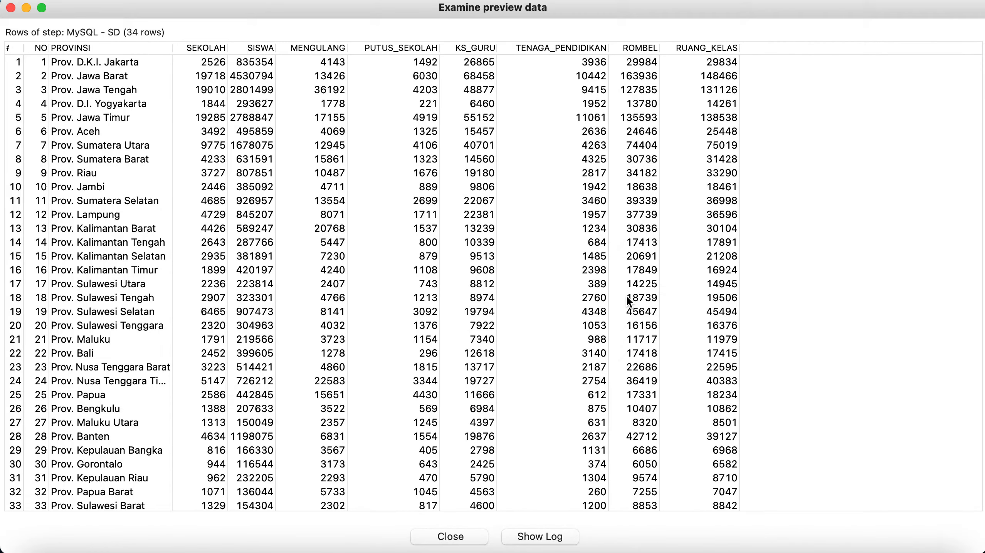
pyautogui.click(451, 537)
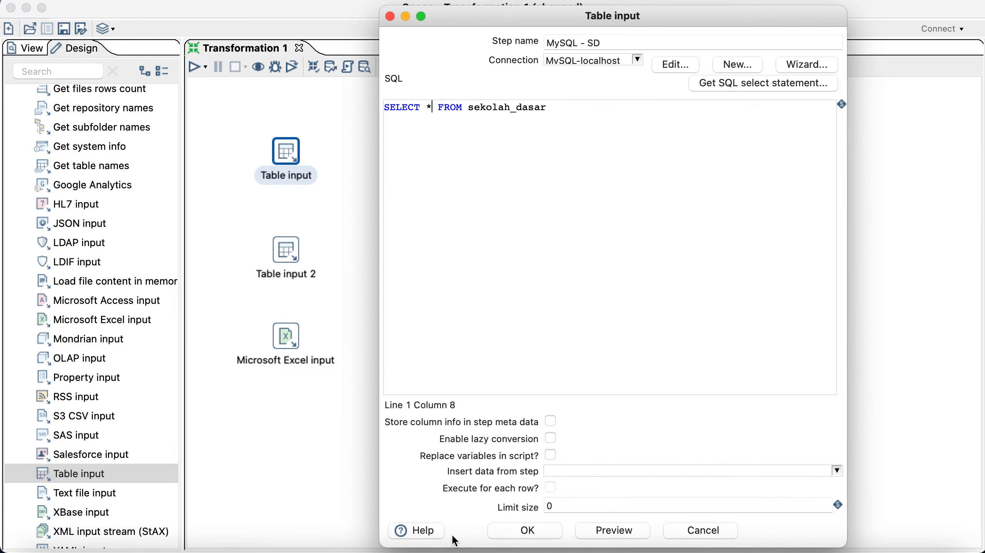
pyautogui.click(526, 532)
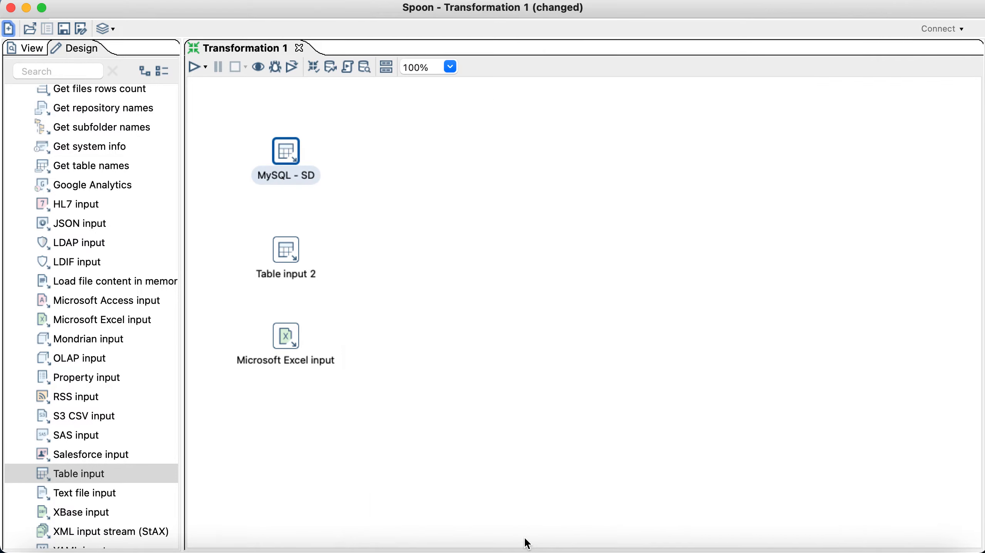
pyautogui.click(394, 258)
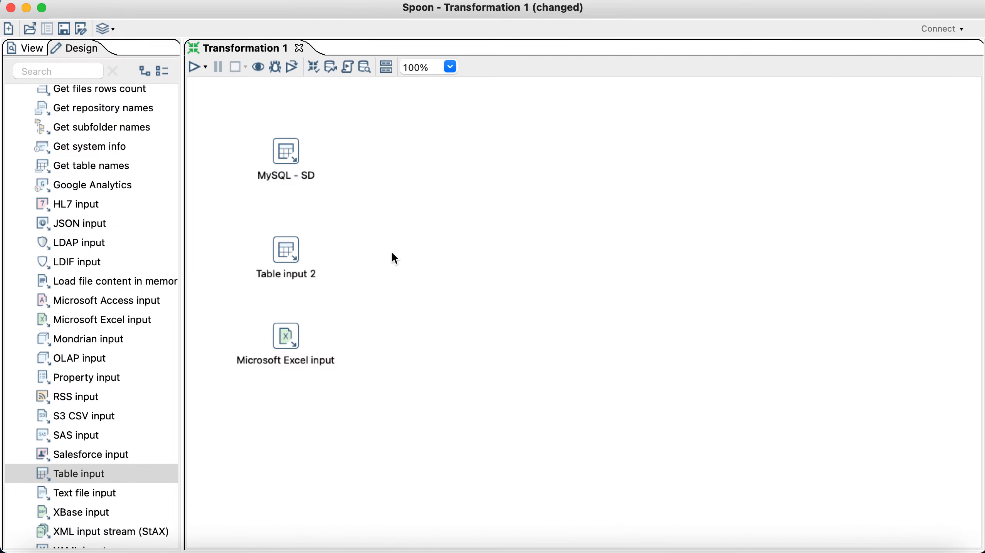
pyautogui.doubleClick(282, 249)
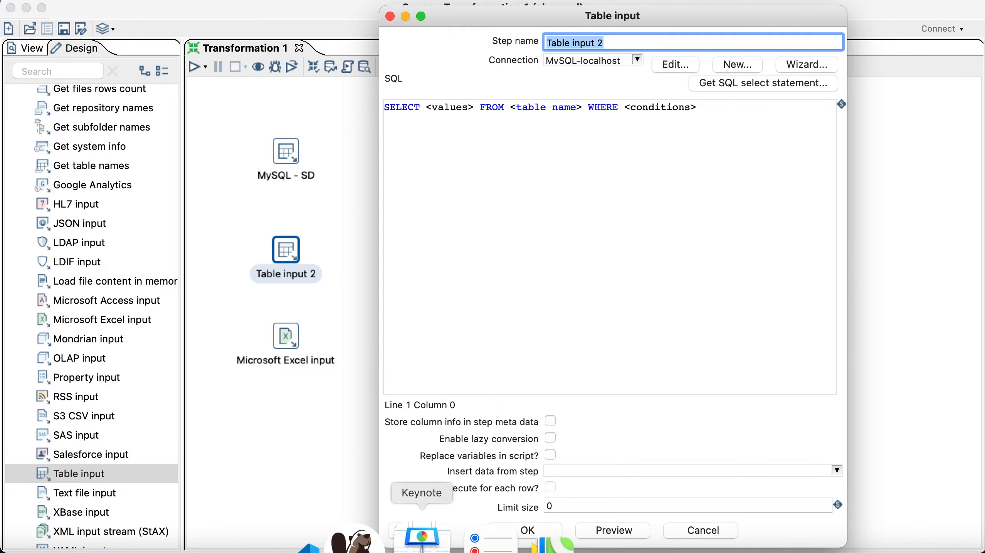
pyautogui.click(423, 541)
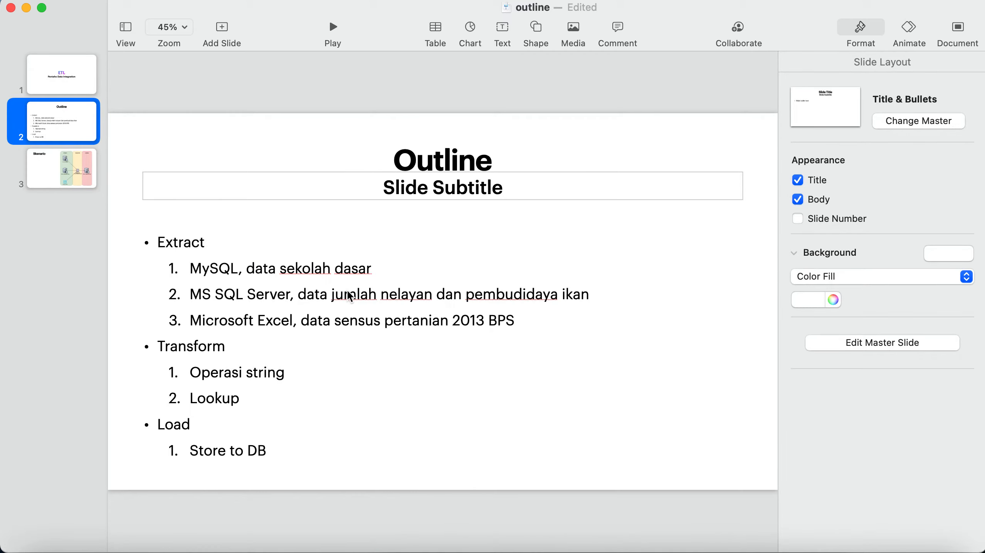
# Step: Leave the Keynote outline and bring the DBeaver window back to the front from the window overview
pyautogui.hotkey('ctrl', 'Up')
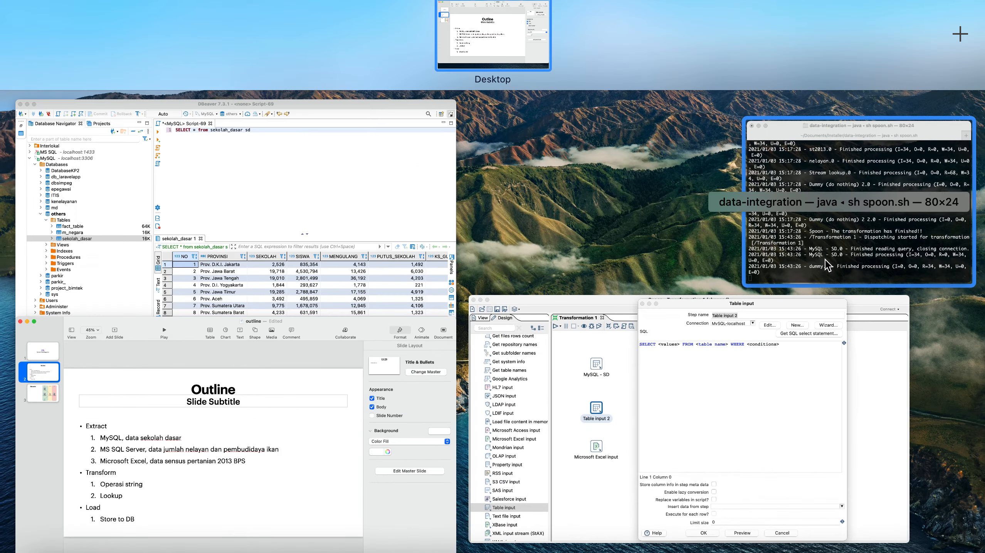
pyautogui.click(201, 195)
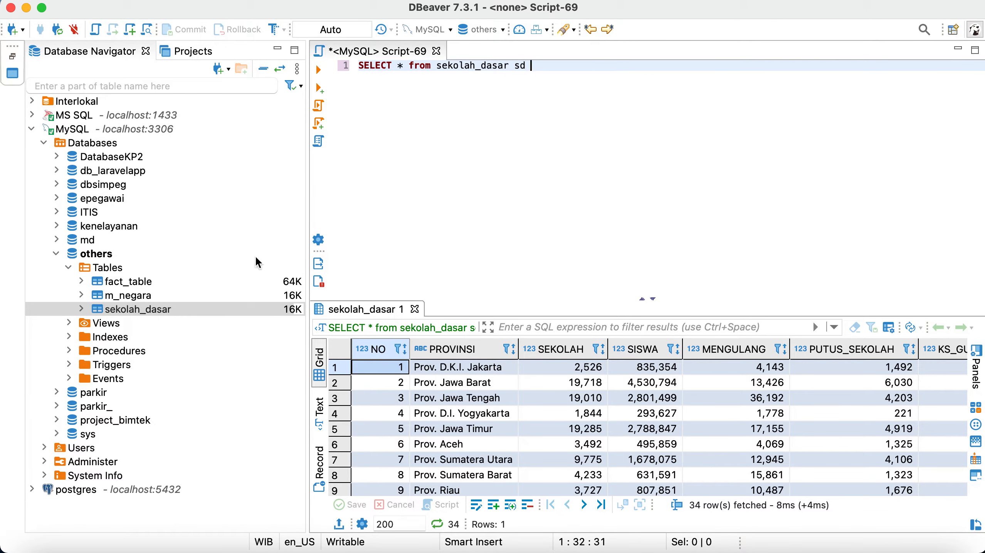
# Step: Reconnect the MS SQL connection and expand tempdb > Schemas > dbo > Tables to reveal nelayan_pembudidaya
pyautogui.click(84, 119)
pyautogui.rightClick(85, 121)
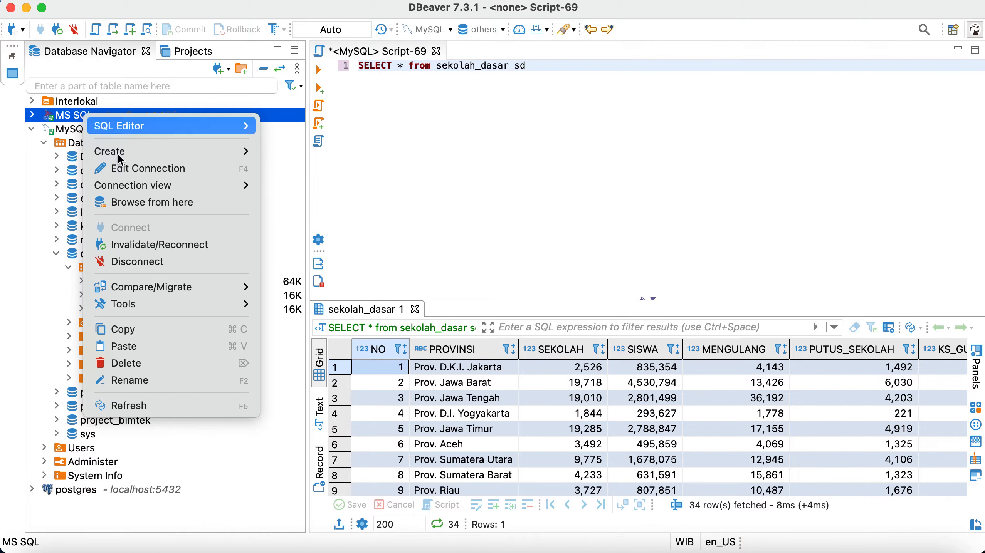
pyautogui.click(201, 245)
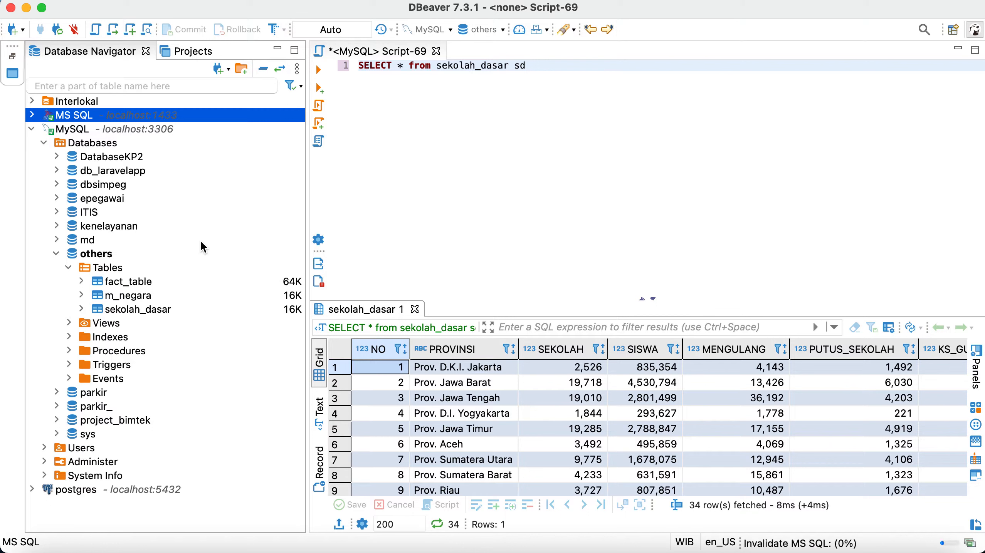
pyautogui.click(32, 116)
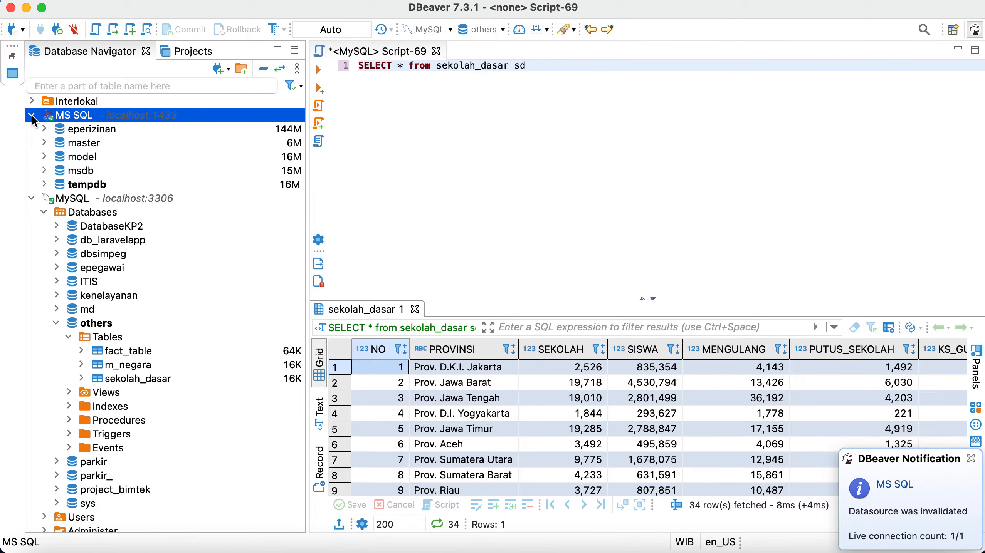
pyautogui.click(131, 30)
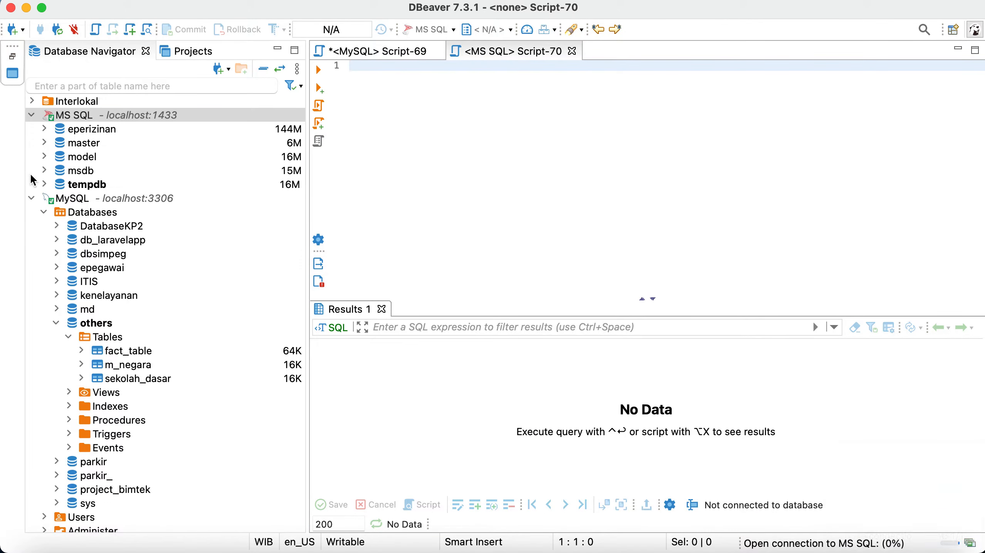
pyautogui.click(45, 185)
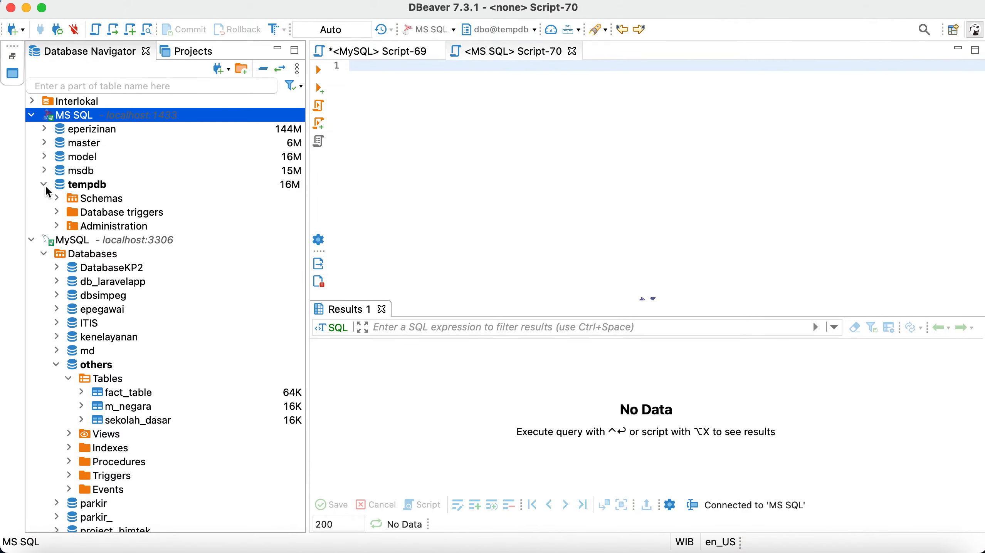
pyautogui.click(57, 198)
pyautogui.click(69, 212)
pyautogui.click(81, 226)
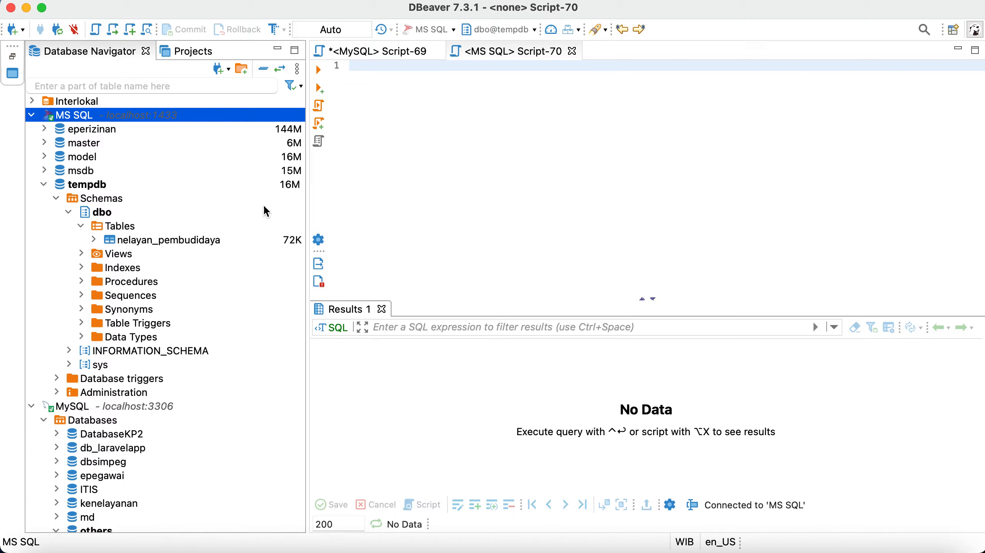
# Step: Run 'select * from nelayan_pembudidaya' in a new MS SQL script, returning 34 rows
pyautogui.click(401, 74)
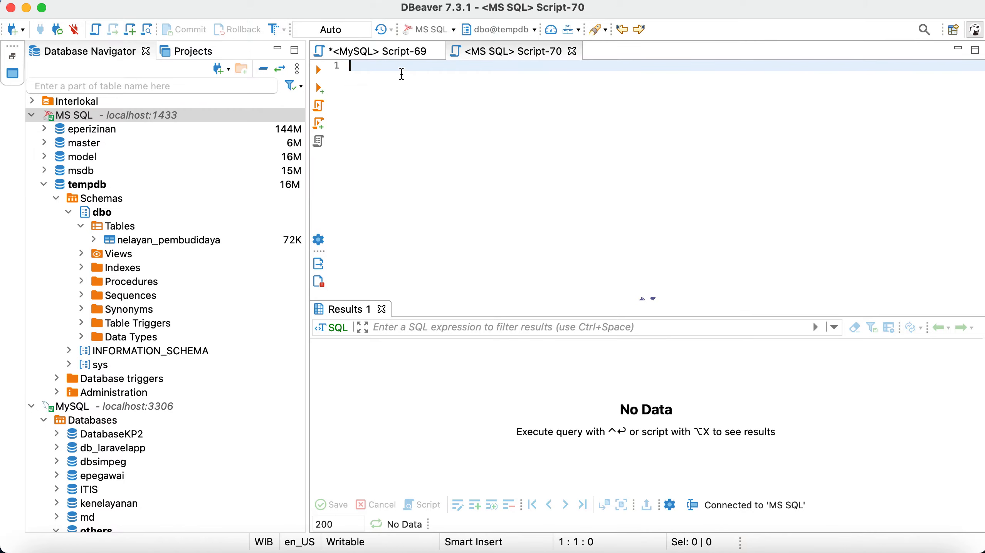
pyautogui.write('select * from nelaya')
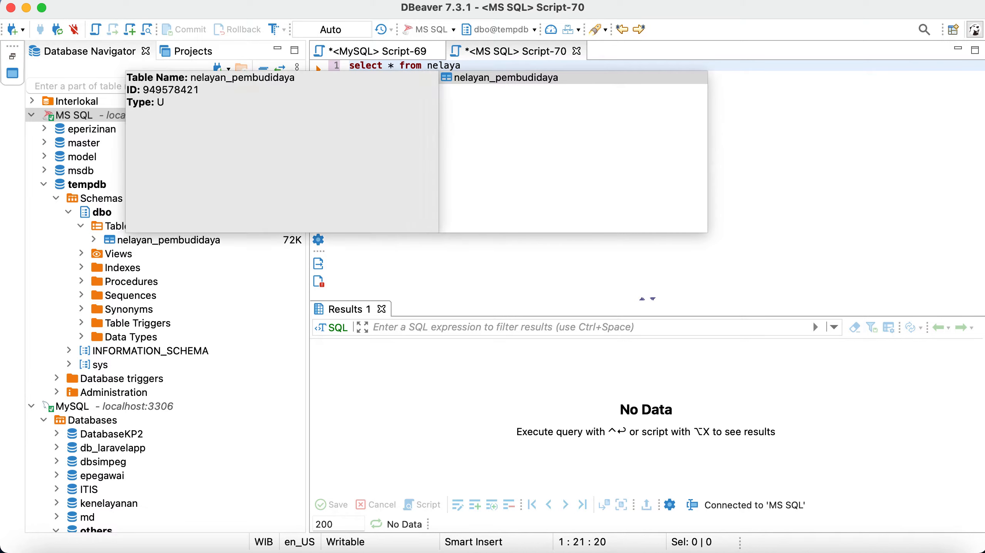
pyautogui.press('Return')
pyautogui.hotkey('ctrl', 'Return')
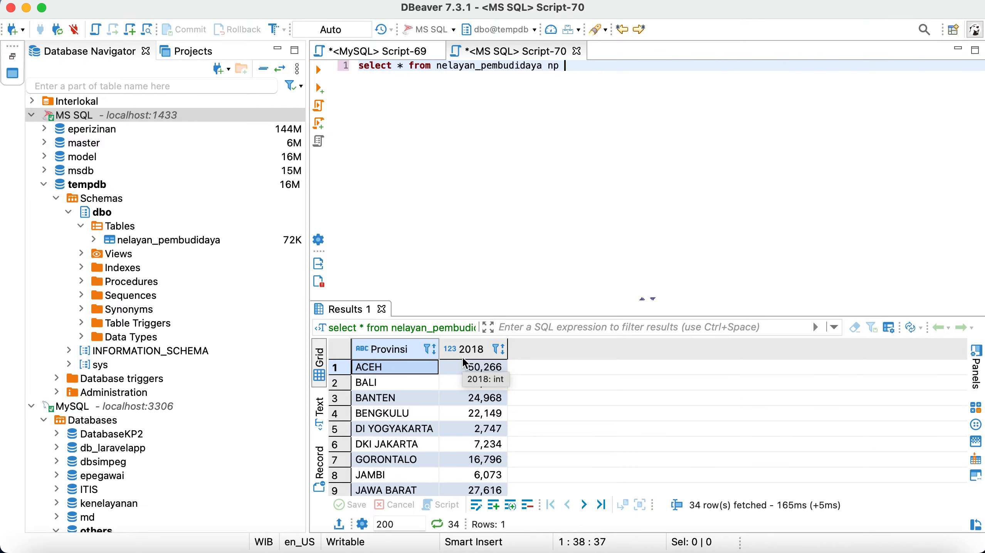
pyautogui.click(858, 536)
# Step: Change Table input 2's query to SELECT * FROM nelayan_pembudidaya
pyautogui.moveTo(426, 107); pyautogui.dragTo(692, 108)
pyautogui.write('* FROM nel')
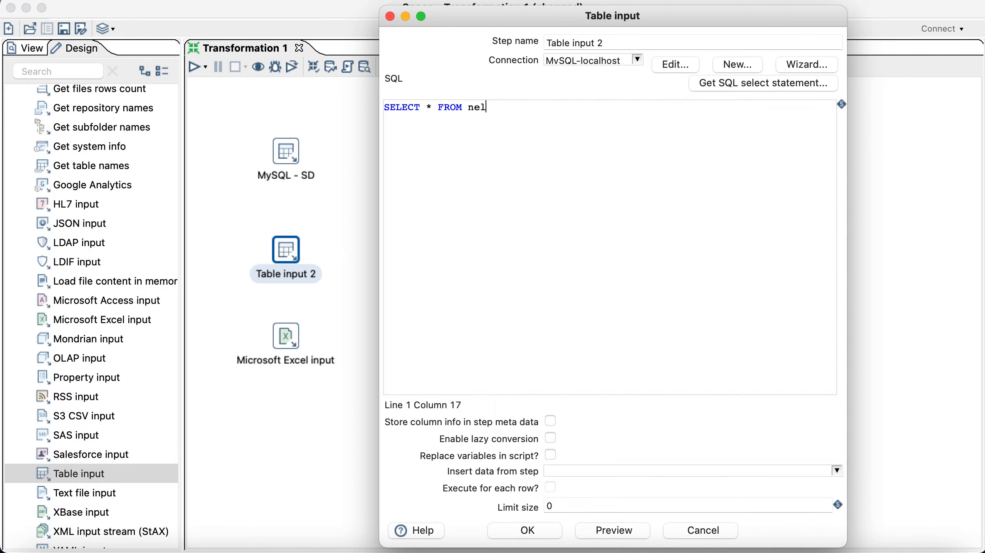
pyautogui.write('ayan_pembudidaya')
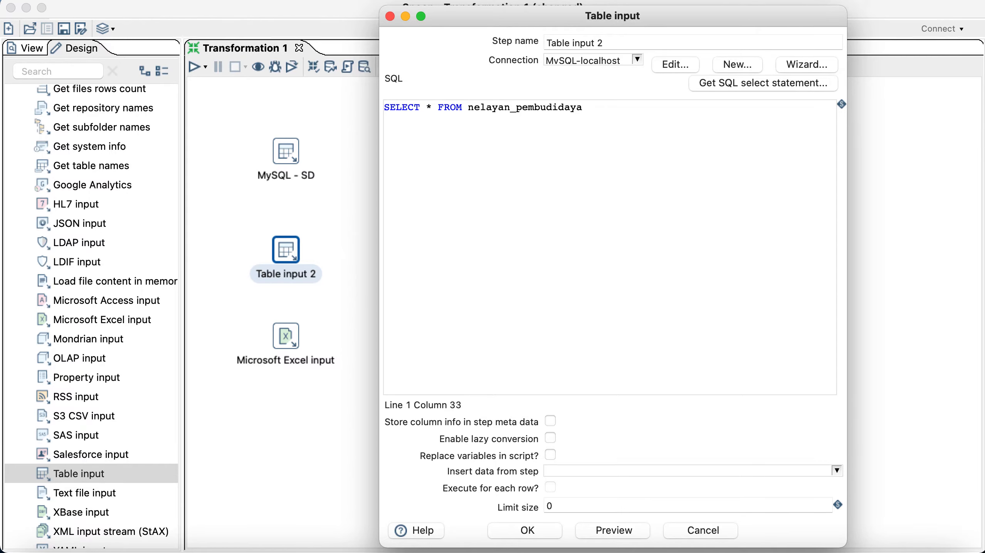
# Step: Preview the query, which fails because others.nelayan_pembudidaya doesn't exist, then check the available connections
pyautogui.click(605, 527)
pyautogui.click(629, 301)
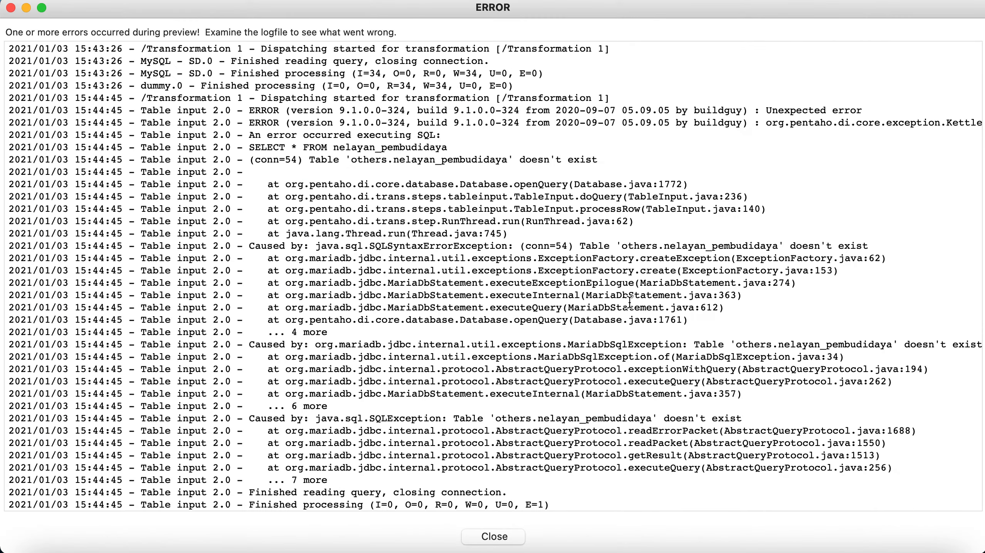
pyautogui.click(486, 538)
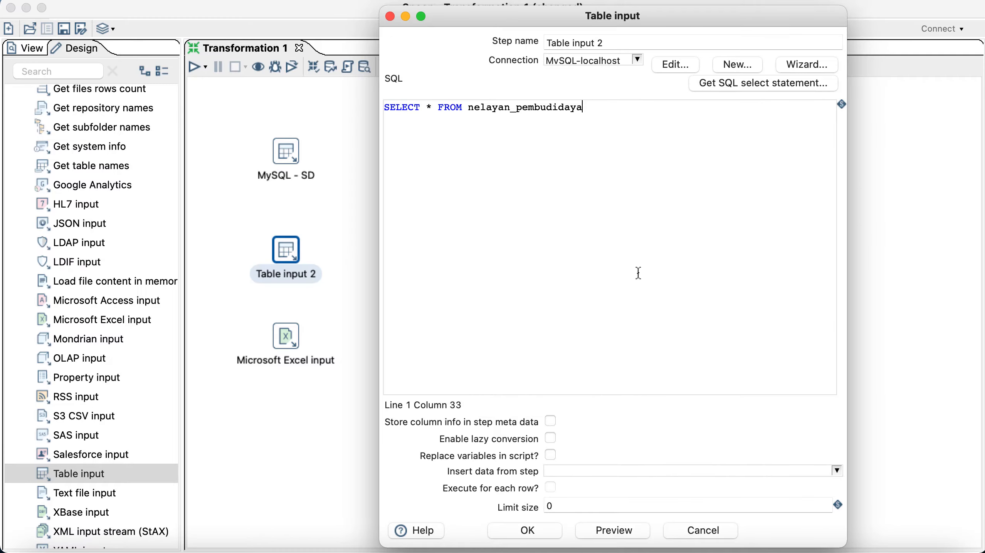
pyautogui.click(637, 62)
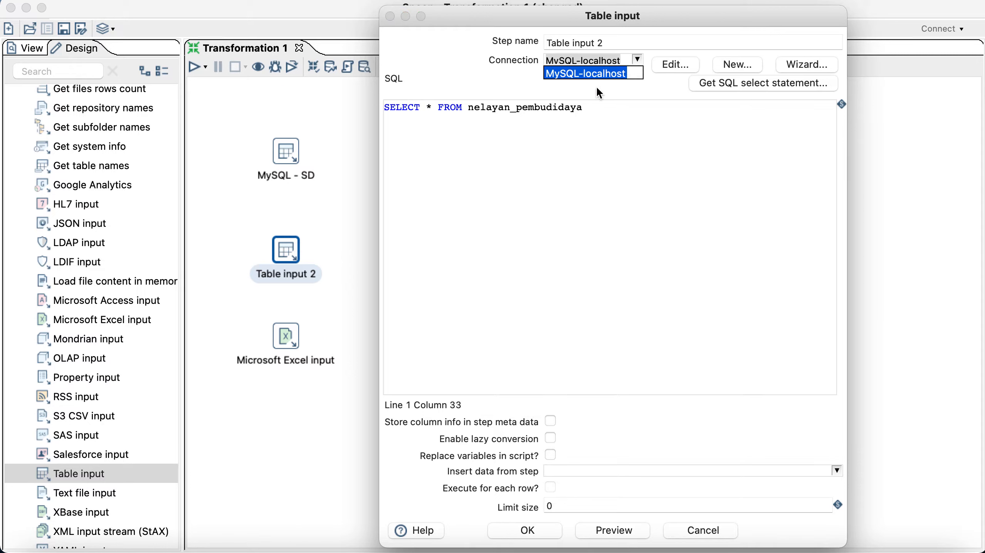
pyautogui.press('Return')
# Step: Start a new database connection named 'MSSQL - nelayan_pembudidaya'
pyautogui.click(737, 66)
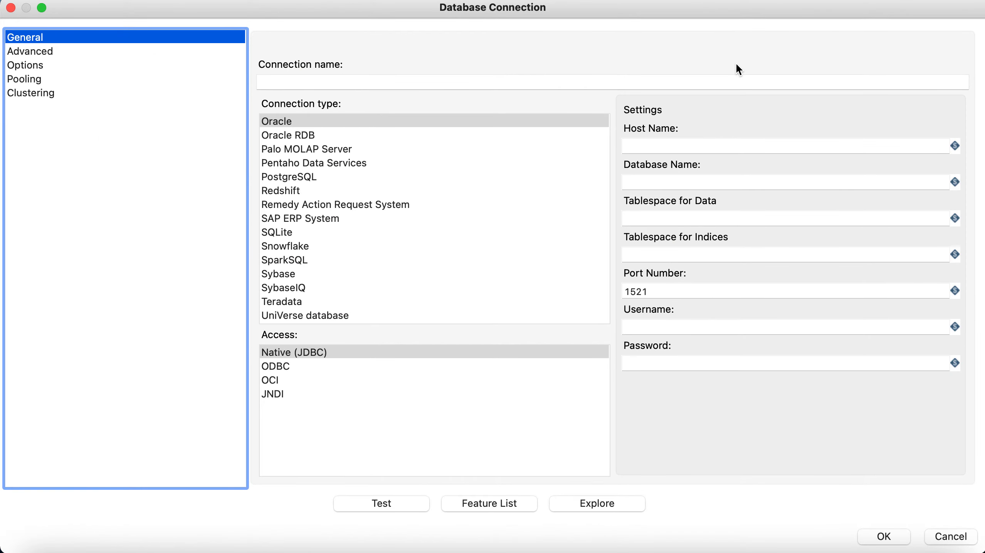
pyautogui.click(539, 80)
pyautogui.write('M')
pyautogui.press('BackSpace')
pyautogui.write('MSSQL - ')
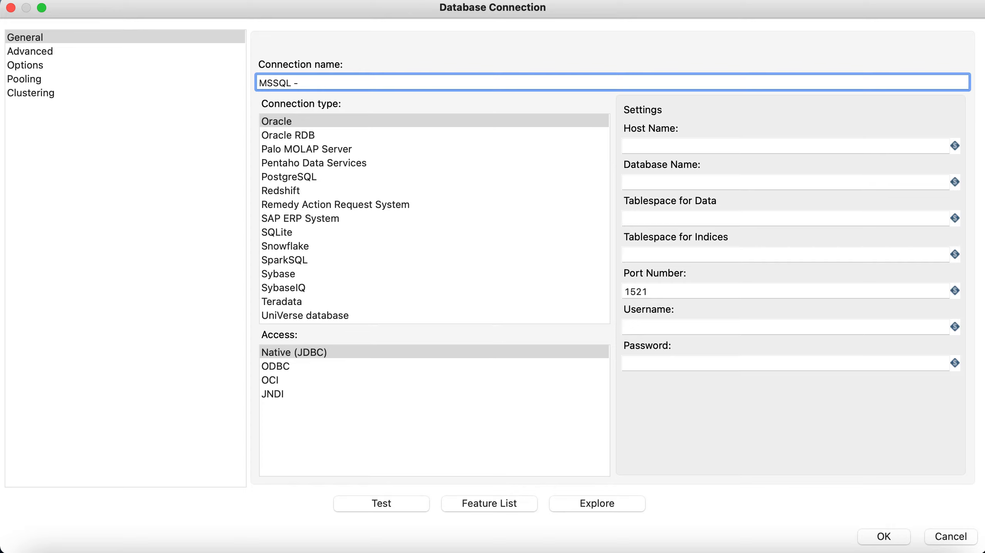
pyautogui.write('nelayanpembudidaya')
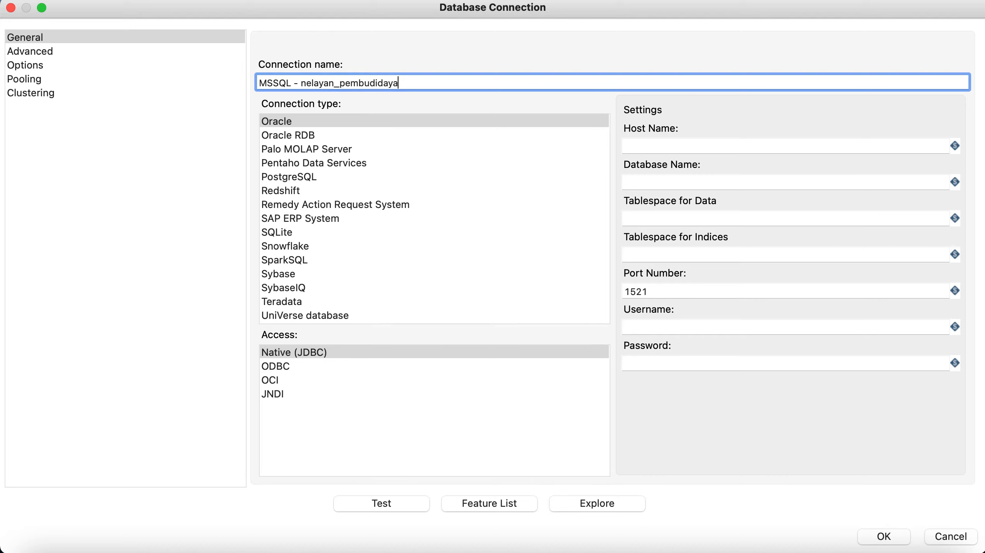
pyautogui.scroll(-2, 380, 232)
pyautogui.scroll(6, 380, 232)
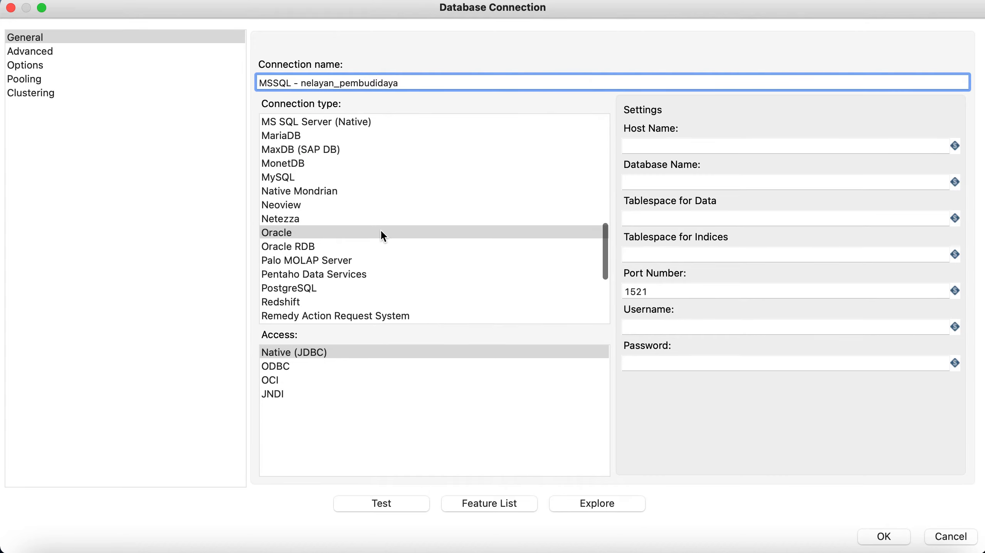
pyautogui.scroll(3, 300, 181)
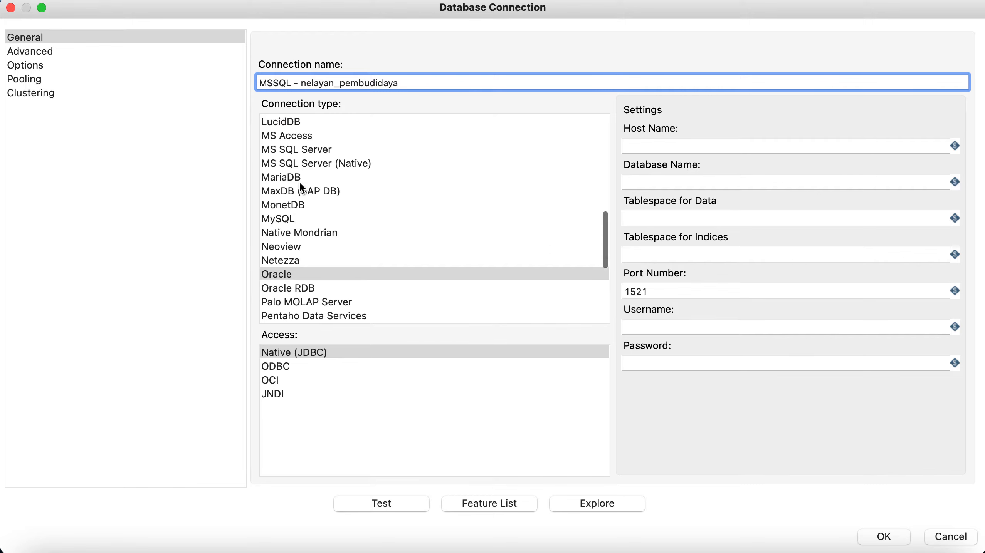
# Step: Set it to MS SQL Server (Native), host 127.0.0.1, database tempdb with login credentials, test successfully and save
pyautogui.click(345, 169)
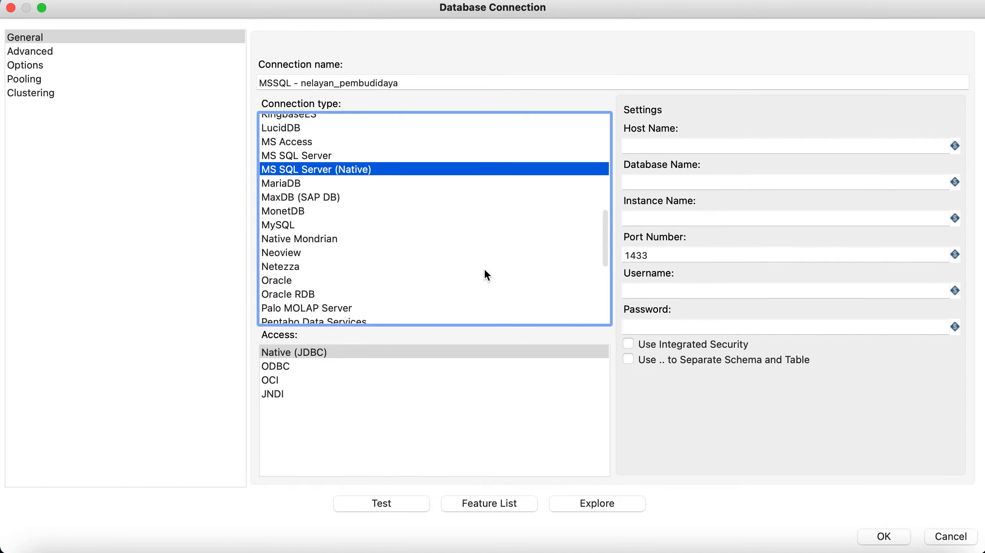
pyautogui.click(696, 146)
pyautogui.write('12.7.')
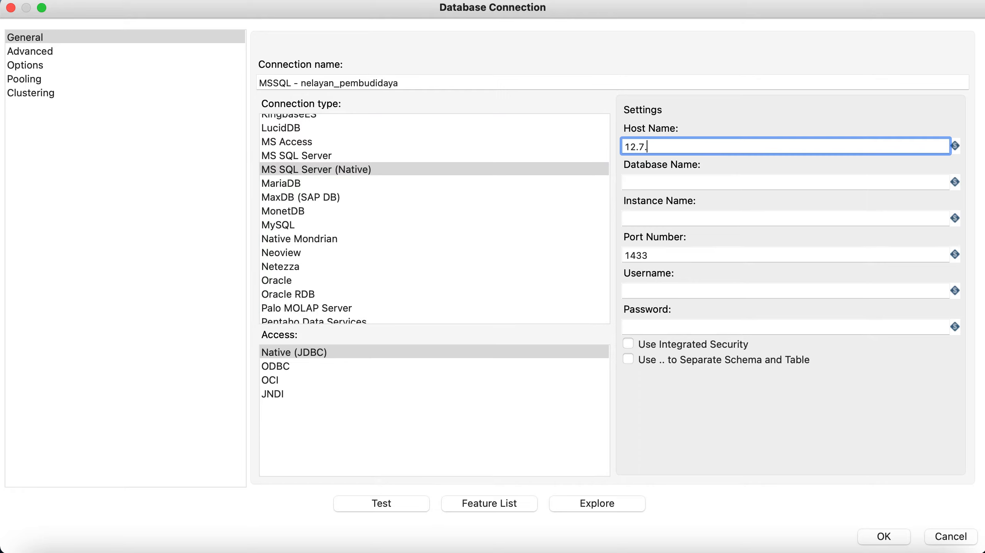
pyautogui.press('BackSpace')
pyautogui.press('BackSpace')
pyautogui.write('7.0.0.1')
pyautogui.click(720, 183)
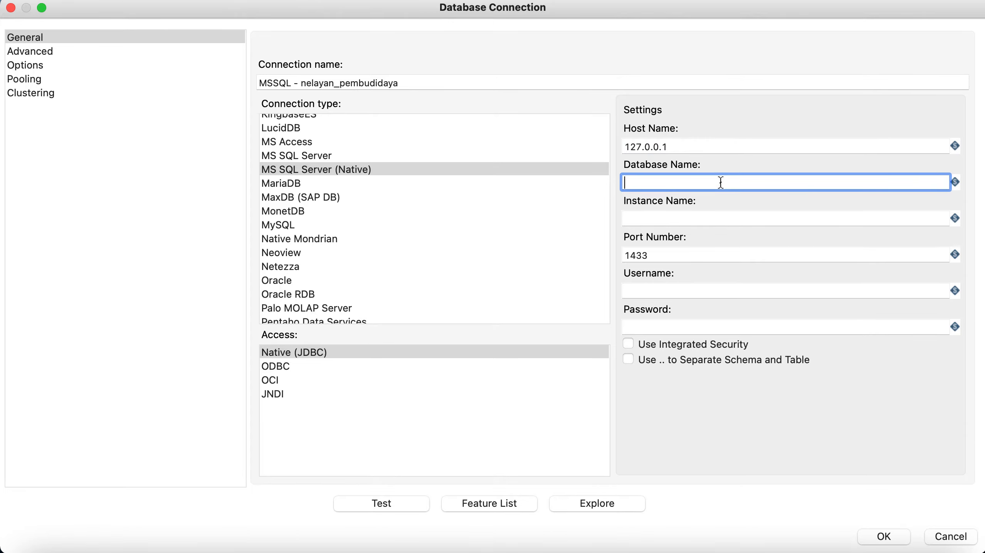
pyautogui.write('tempdb')
pyautogui.click(661, 290)
pyautogui.write('sa')
pyautogui.press('Tab')
pyautogui.write('123456')
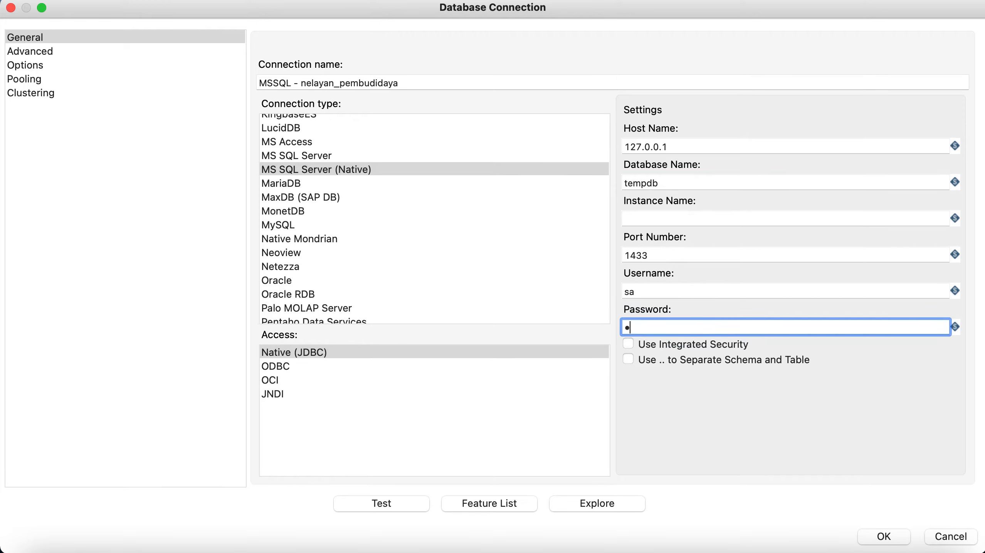
pyautogui.write('••••')
pyautogui.click(393, 521)
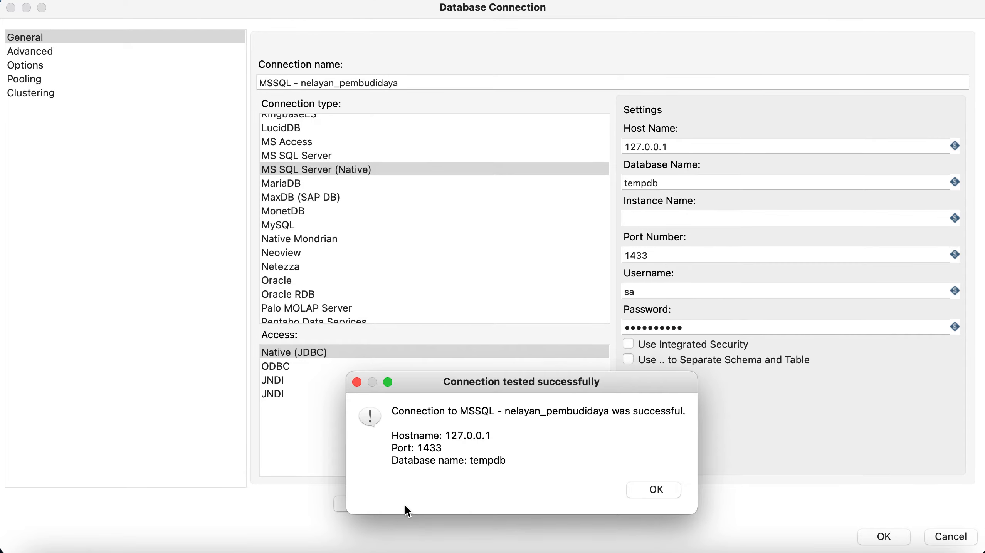
pyautogui.click(671, 489)
pyautogui.click(880, 536)
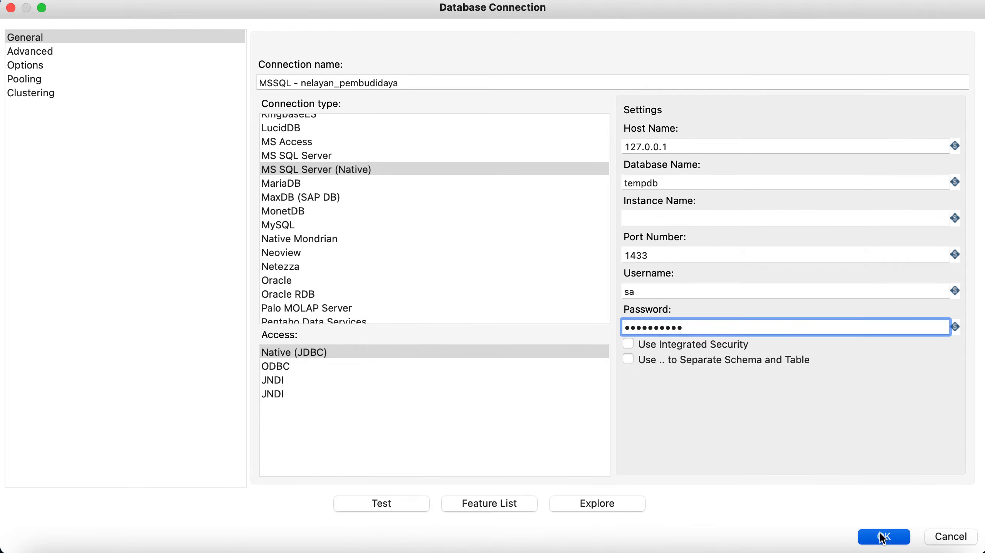
# Step: Preview Table input 2 through the new MSSQL connection, showing 34 rows, then close its settings
pyautogui.click(602, 530)
pyautogui.click(617, 299)
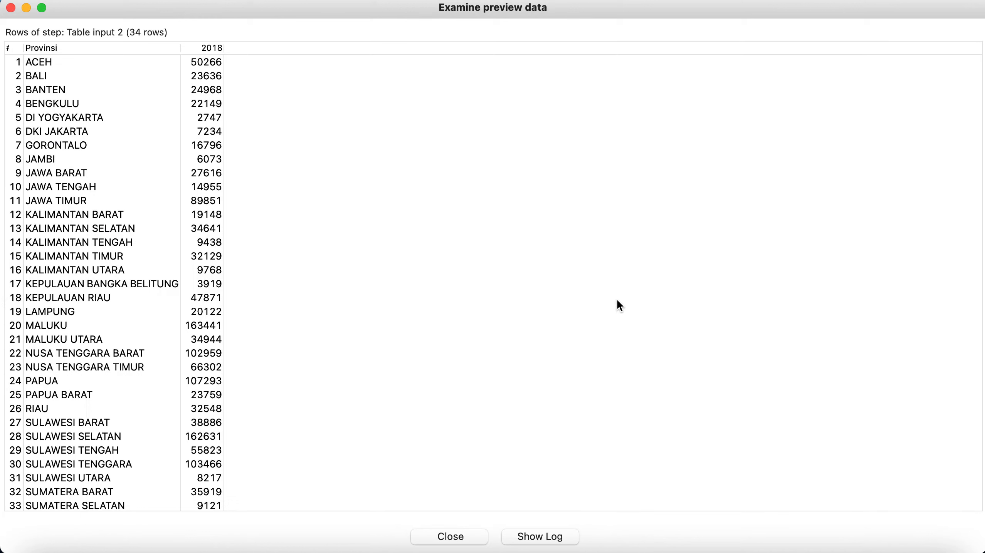
pyautogui.click(466, 530)
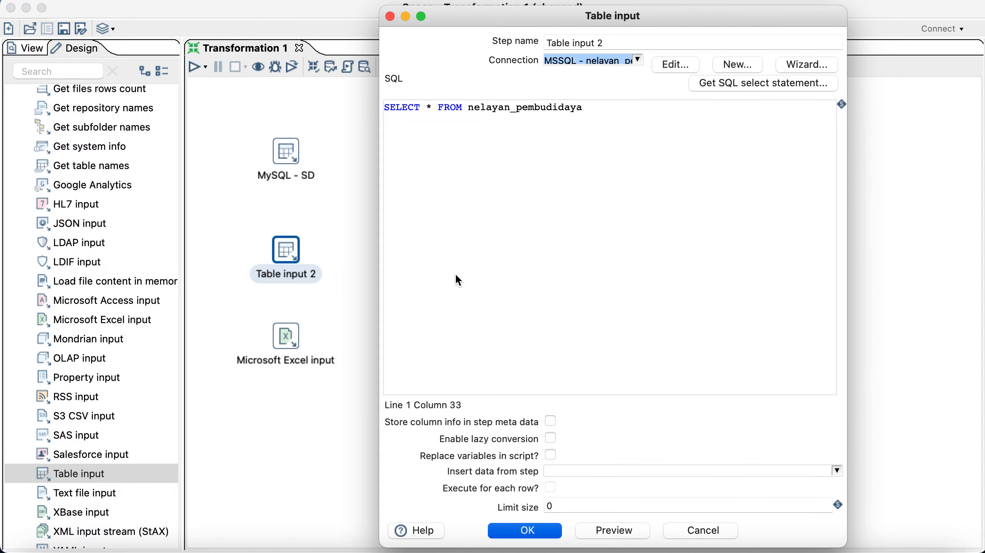
pyautogui.press('Return')
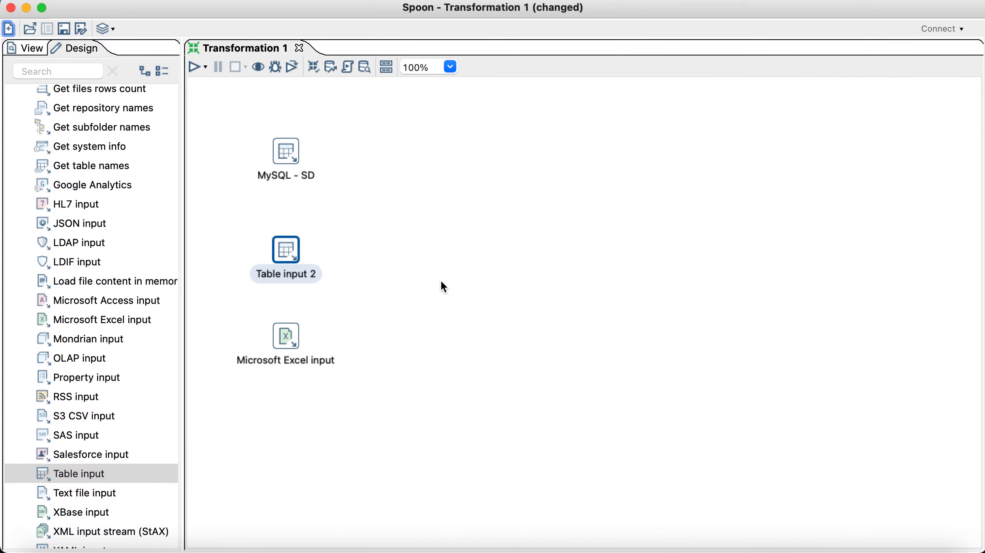
# Step: Rename the Table input 2 step to 'MSSQL - np'
pyautogui.rightClick(291, 255)
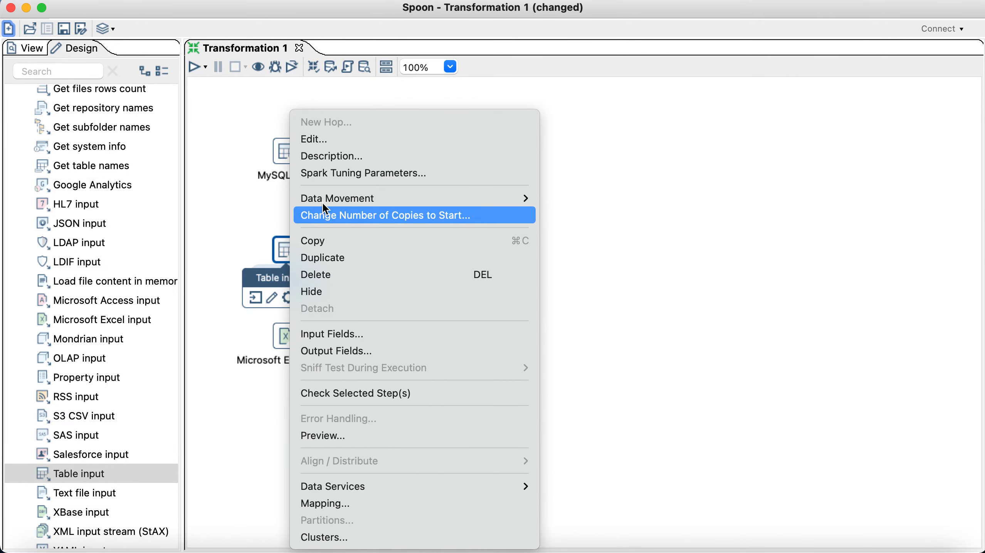
pyautogui.click(329, 139)
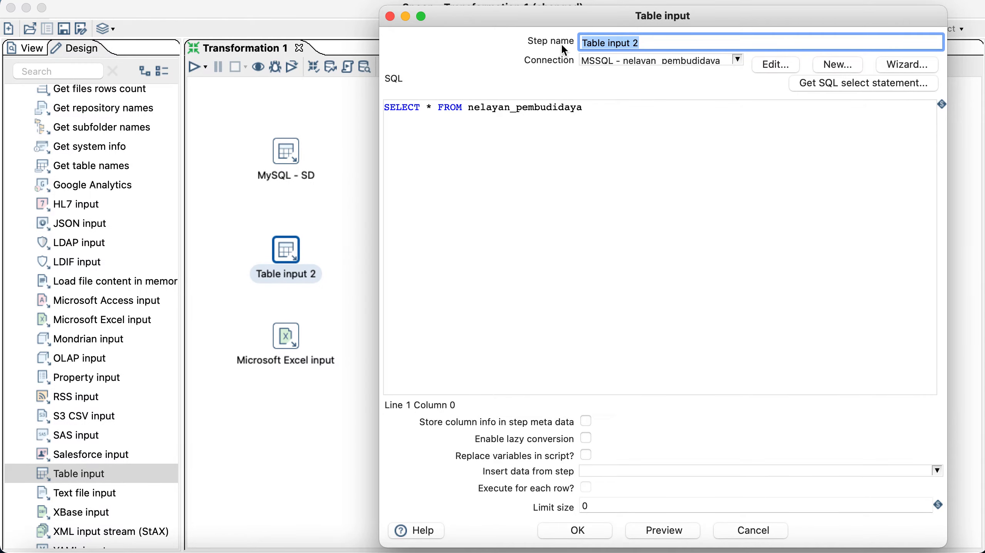
pyautogui.write('MSSQL - np')
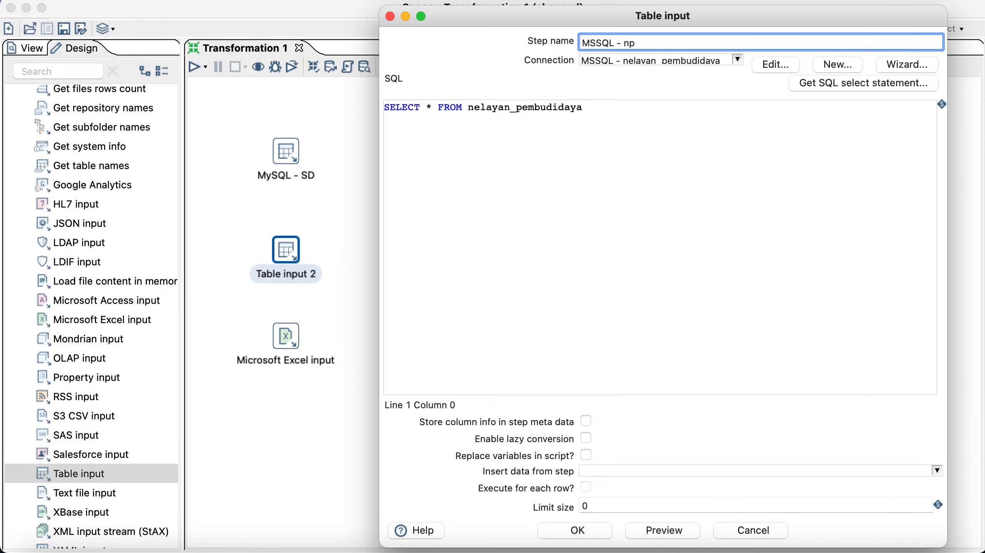
pyautogui.click(577, 530)
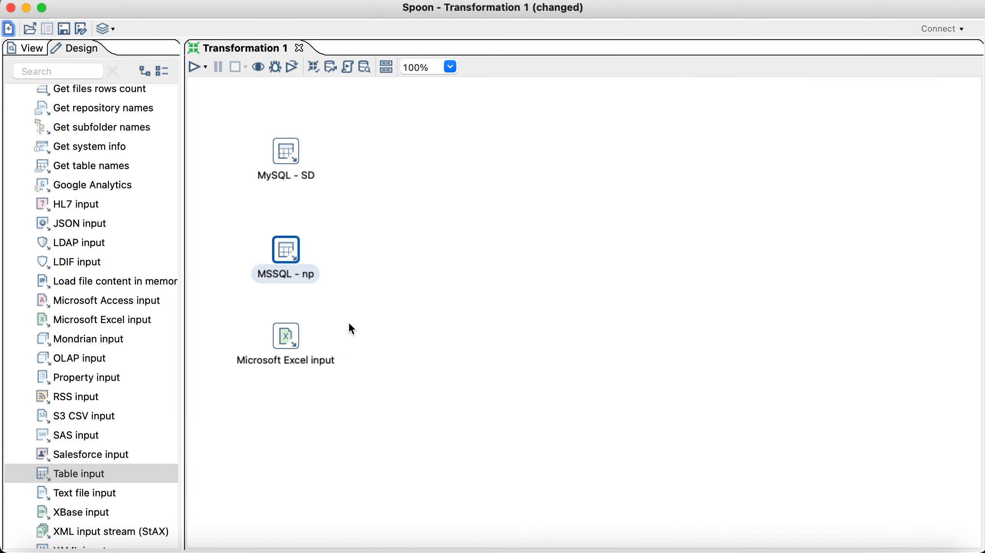
pyautogui.click(415, 292)
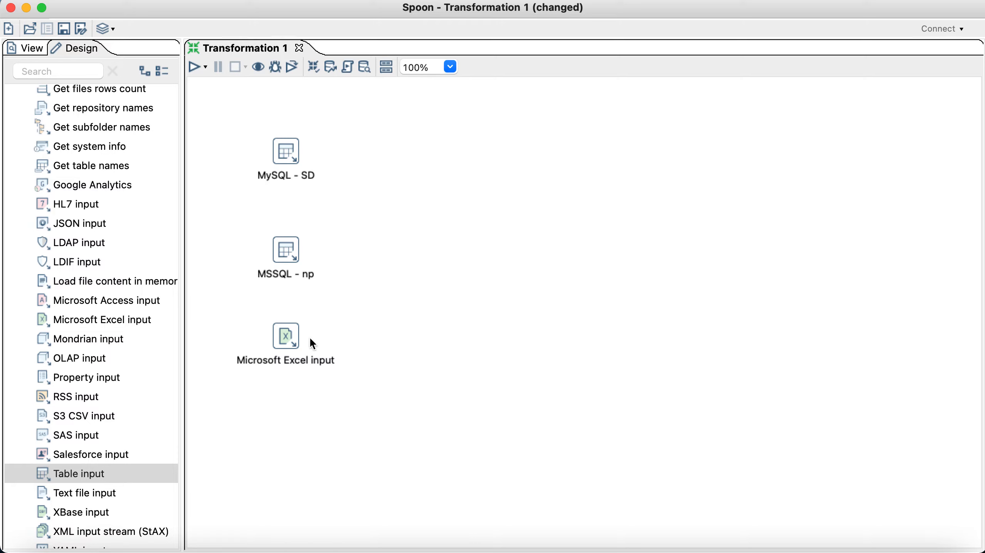
# Step: Point the Microsoft Excel input at Desktop/Exercise/Sources/st2013_rtup.xls and add it to the file list
pyautogui.doubleClick(288, 344)
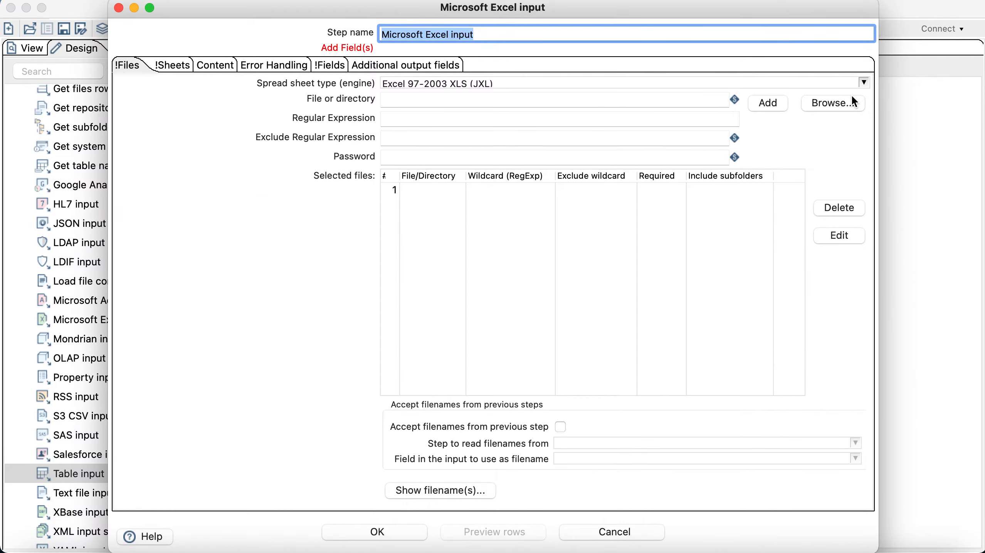
pyautogui.click(841, 108)
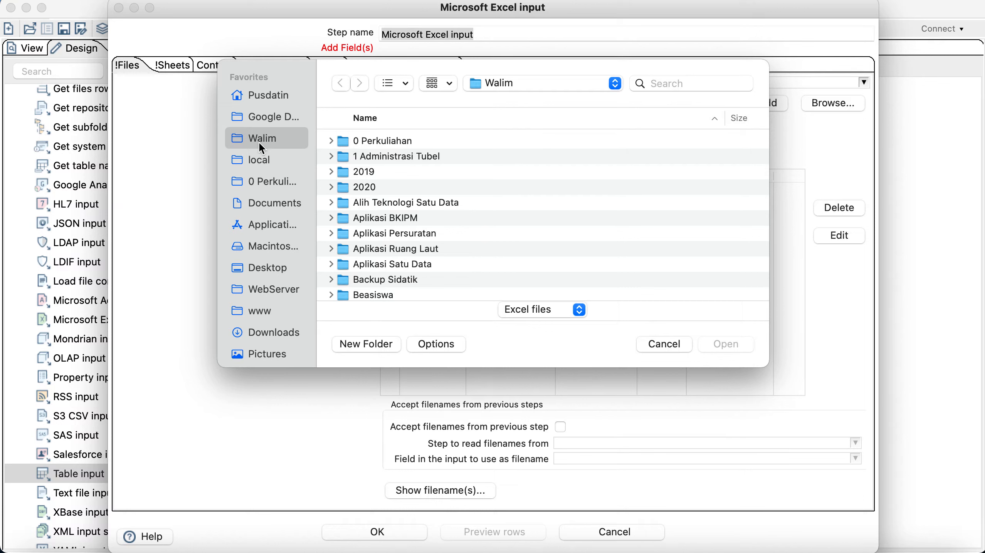
pyautogui.click(257, 269)
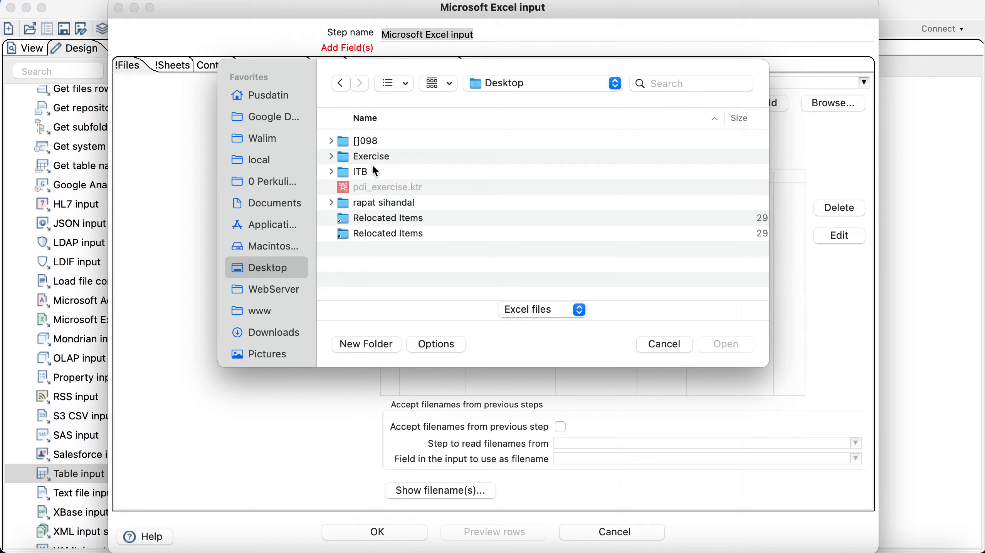
pyautogui.doubleClick(377, 156)
pyautogui.click(383, 142)
pyautogui.doubleClick(384, 144)
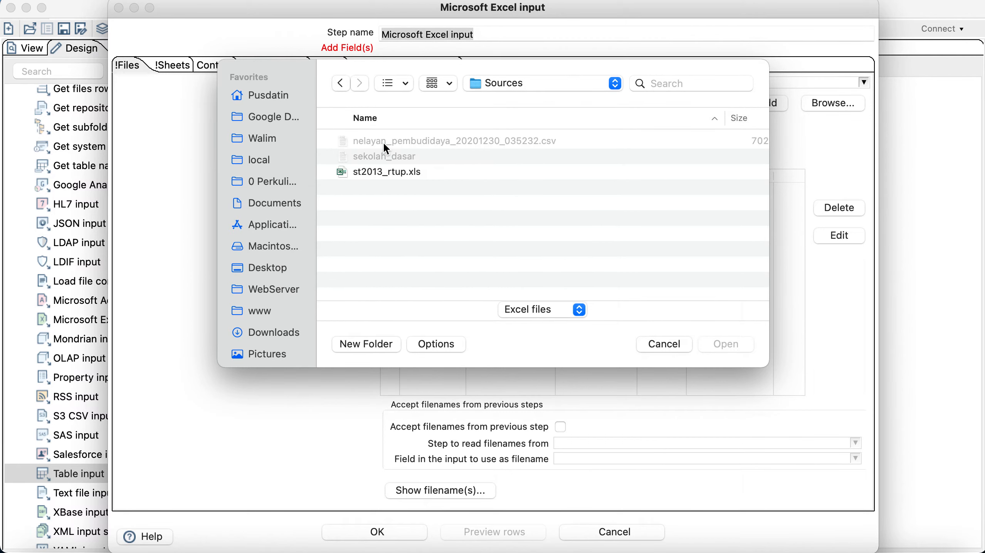
pyautogui.click(382, 175)
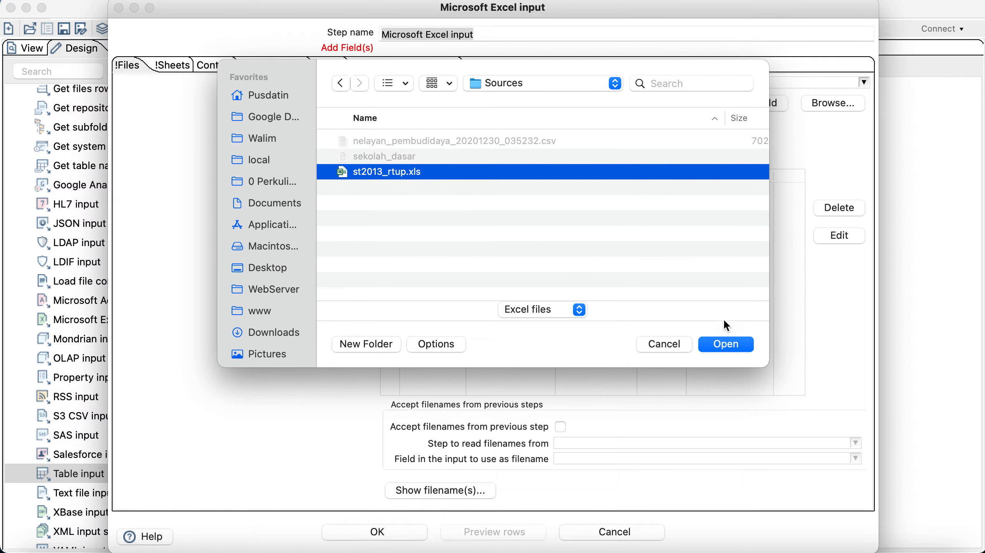
pyautogui.click(725, 345)
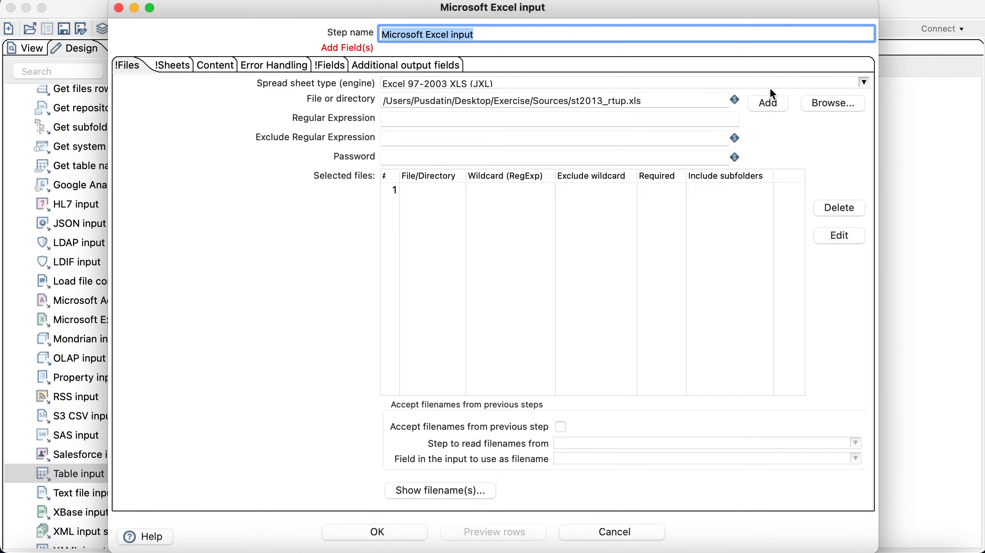
pyautogui.click(768, 106)
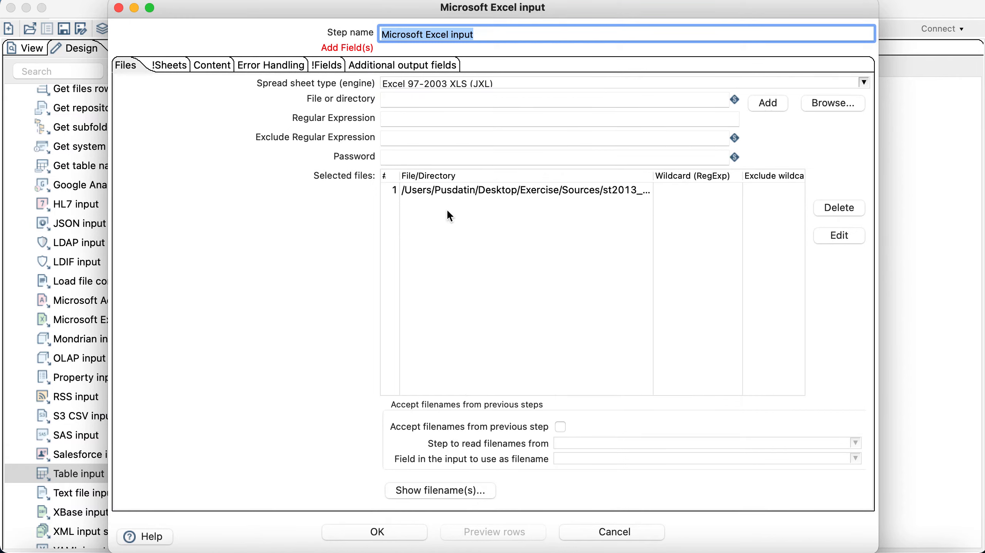
# Step: Fetch the workbook's sheet names and choose Sheet1 as the sheet to read
pyautogui.click(158, 66)
pyautogui.click(419, 493)
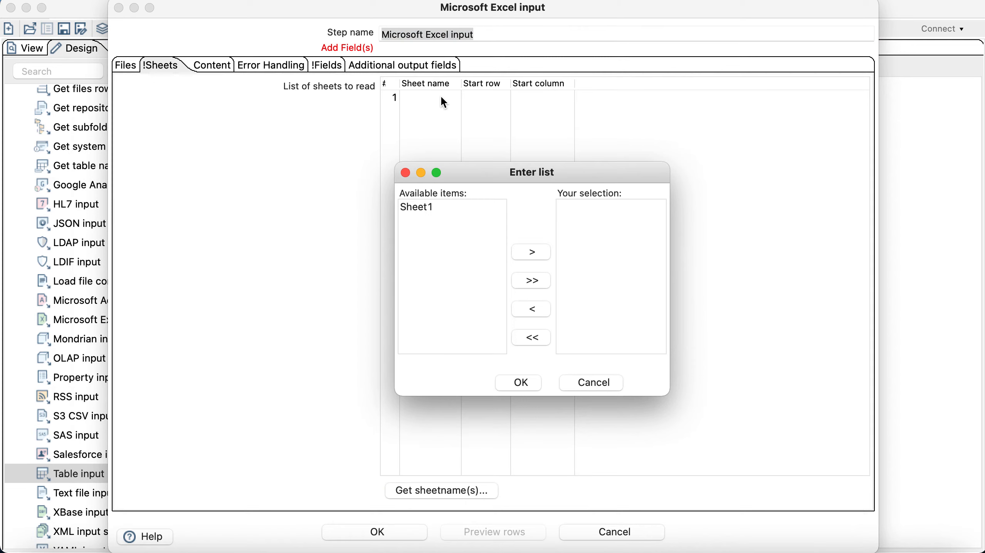
pyautogui.click(435, 208)
pyautogui.click(527, 253)
pyautogui.click(516, 375)
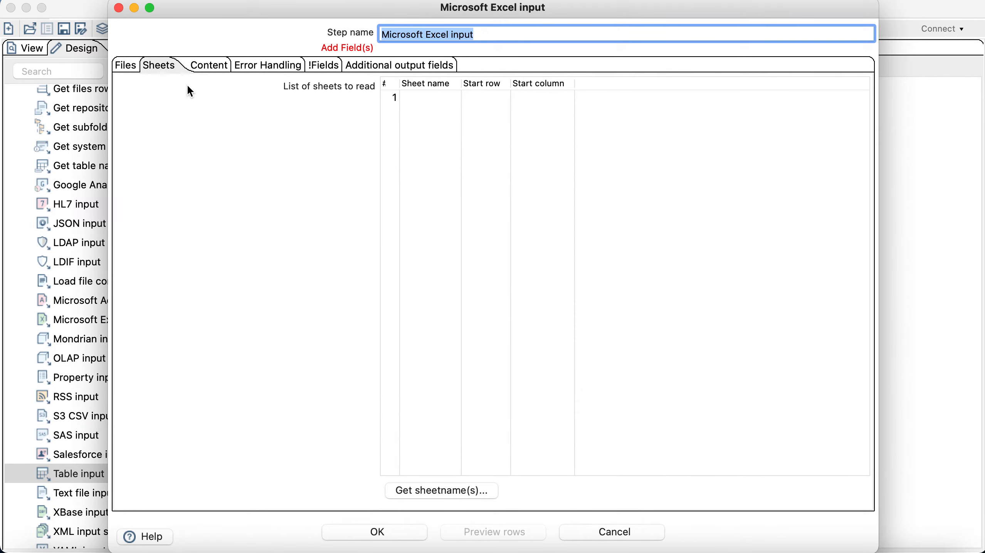
# Step: Load the seven header-row fields, preview the 34 province rows, and confirm the Excel input step
pyautogui.click(212, 66)
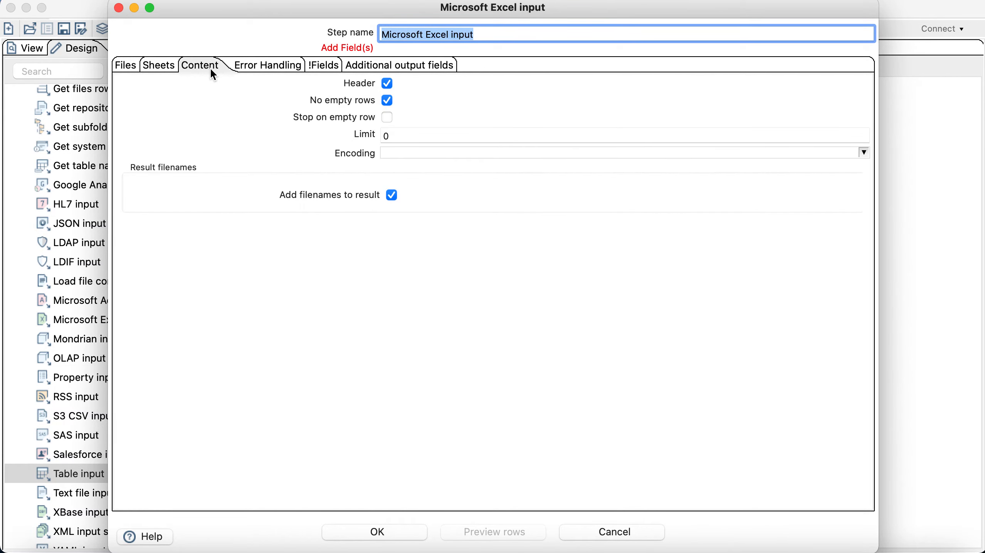
pyautogui.click(290, 69)
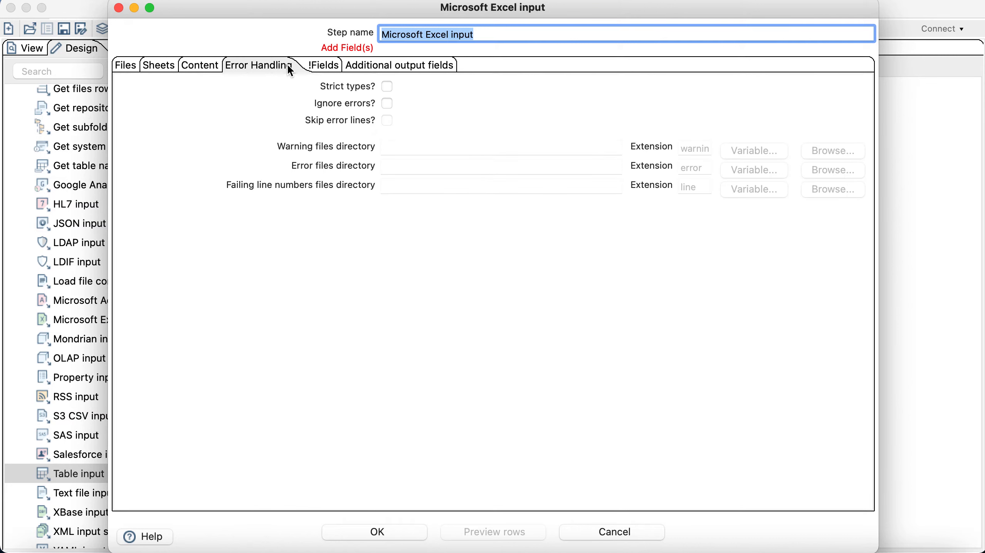
pyautogui.click(324, 66)
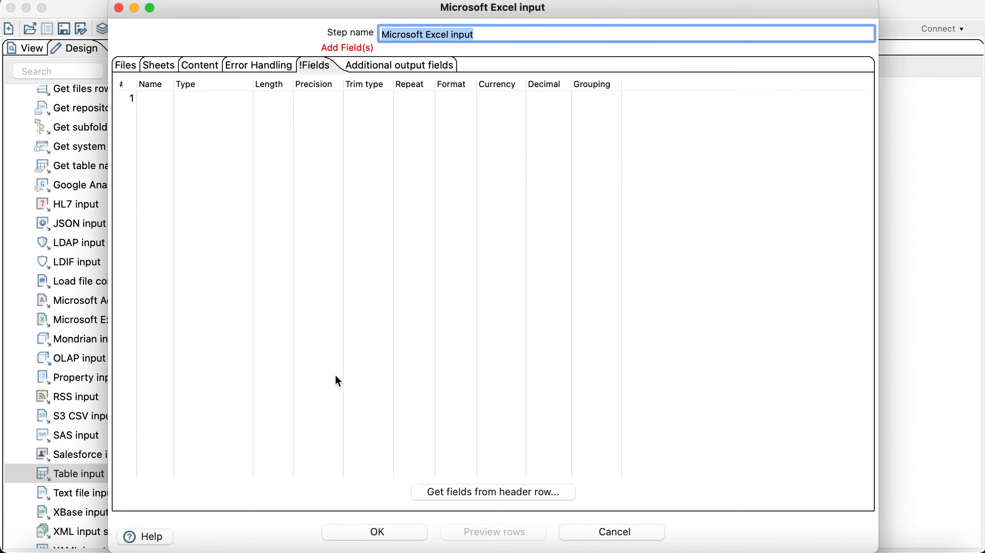
pyautogui.click(457, 493)
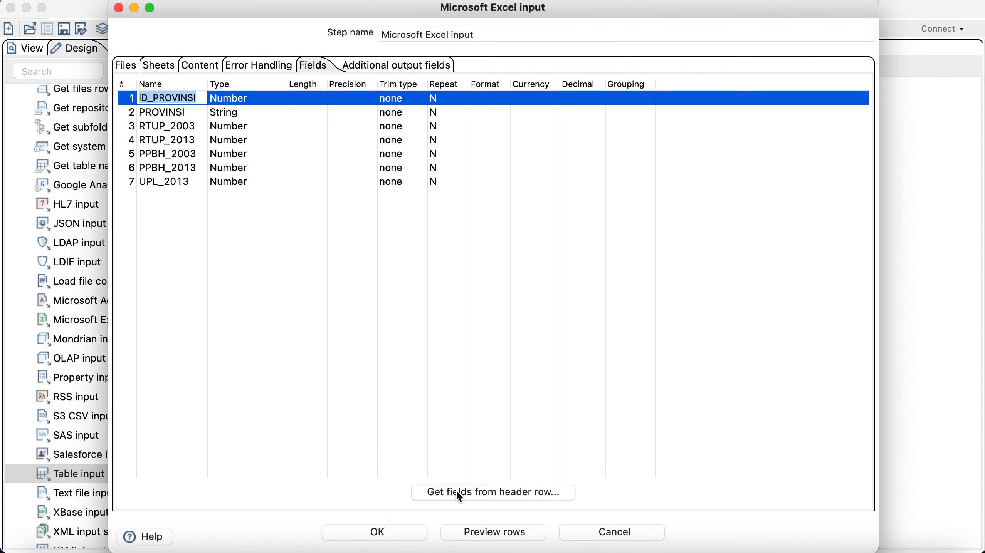
pyautogui.click(470, 531)
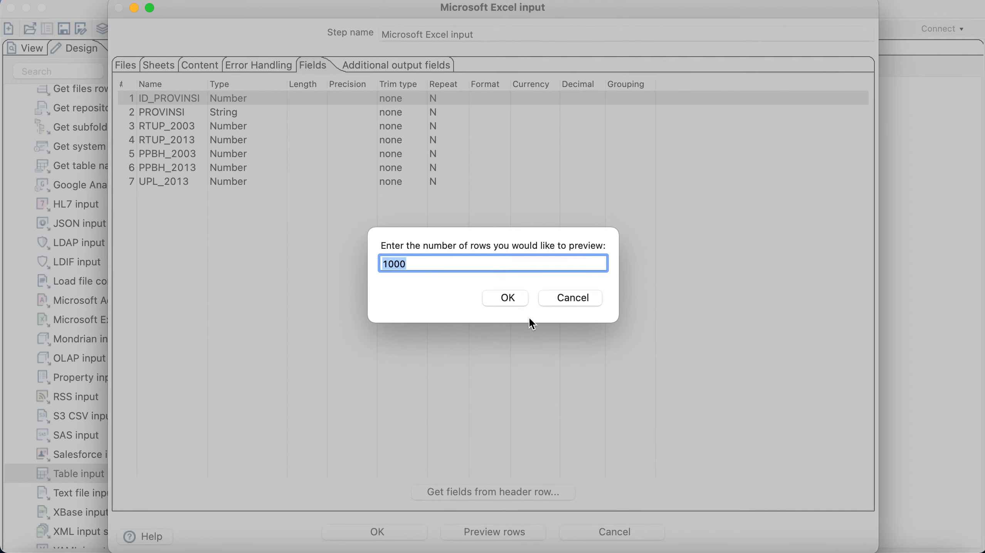
pyautogui.click(520, 295)
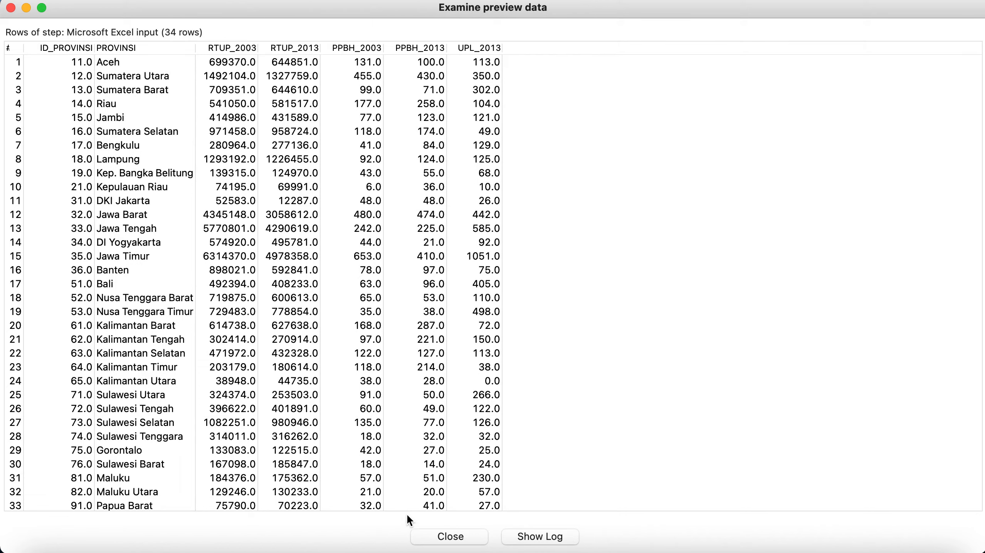
pyautogui.click(437, 541)
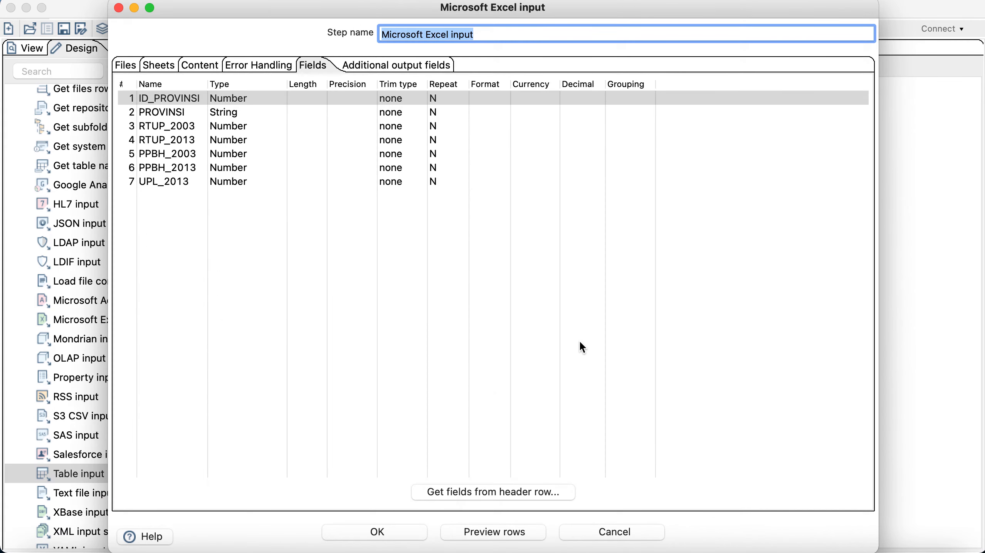
pyautogui.click(382, 533)
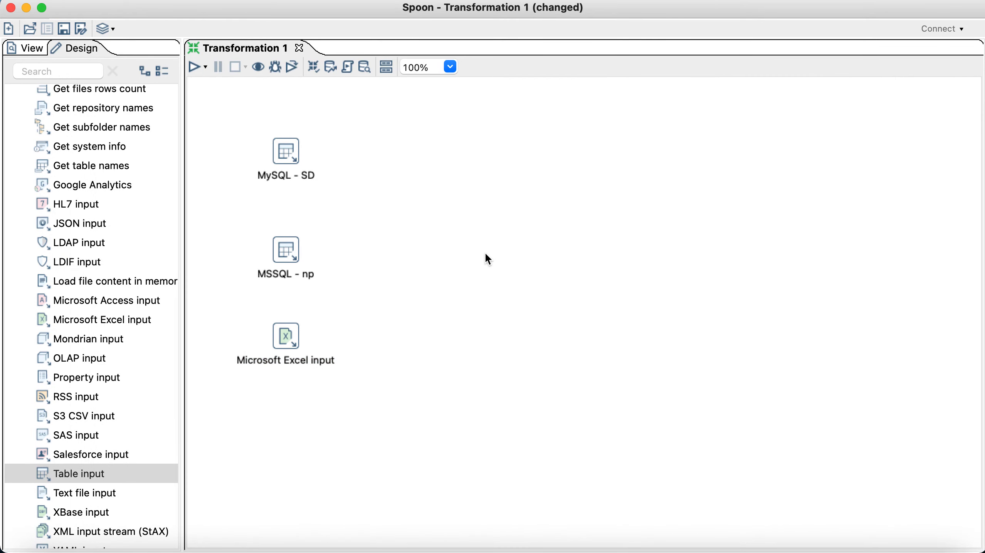
# Step: Replace 'input' with '- ST2013' so the Excel step is named 'Microsoft Excel - ST2013'
pyautogui.click(283, 340)
pyautogui.doubleClick(282, 340)
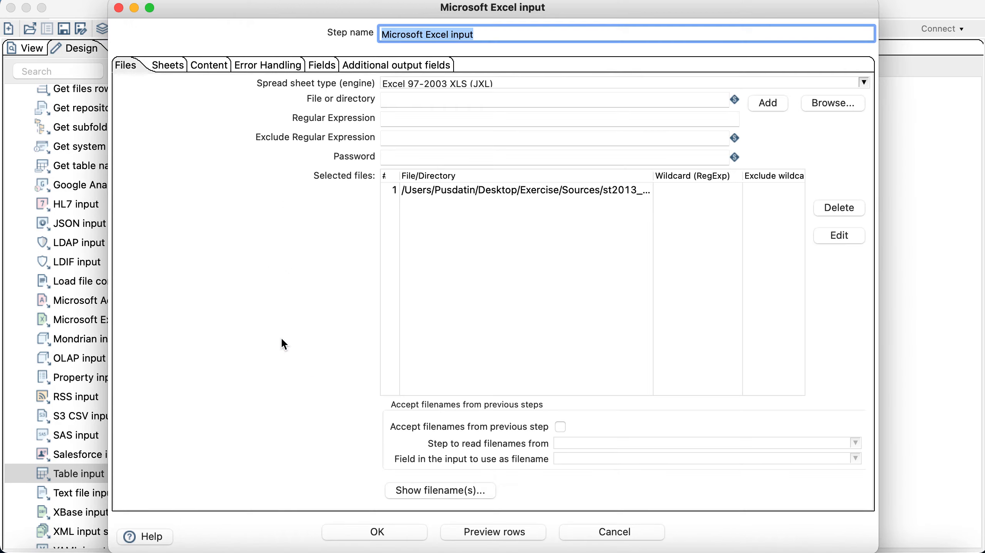
pyautogui.click(497, 39)
pyautogui.moveTo(511, 35); pyautogui.dragTo(345, 21)
pyautogui.doubleClick(464, 35)
pyautogui.write('-')
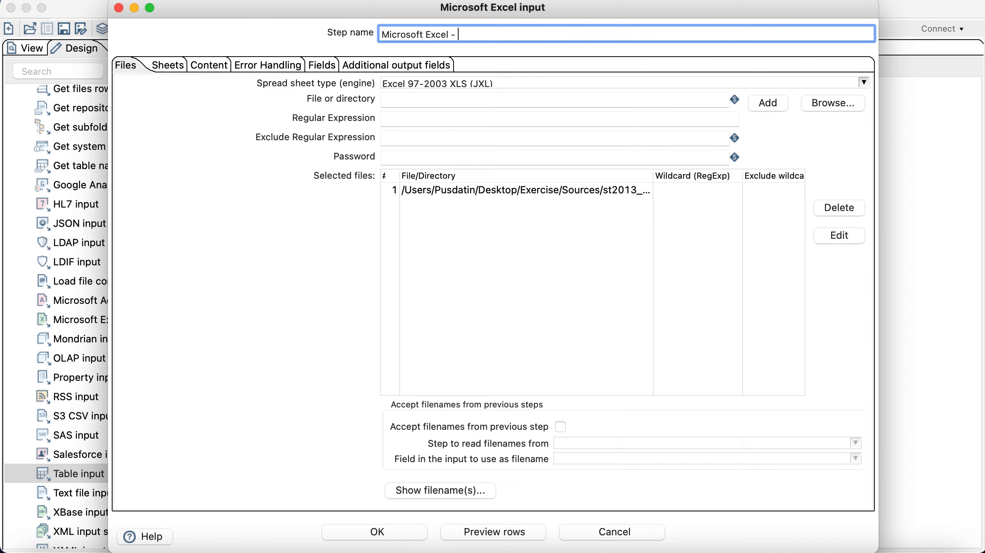
pyautogui.write(' ST2013')
pyautogui.press('Return')
pyautogui.click(430, 216)
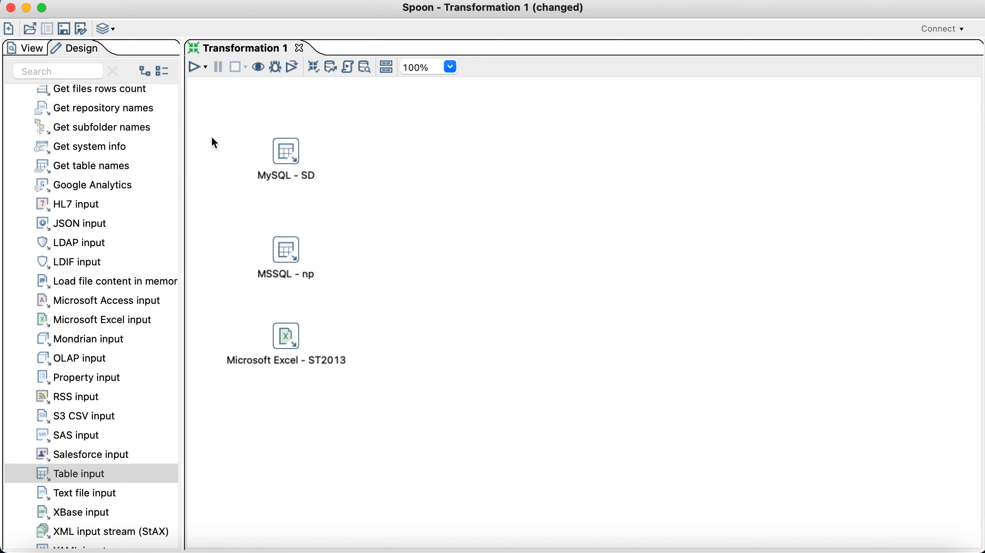
pyautogui.scroll(10, 97, 310)
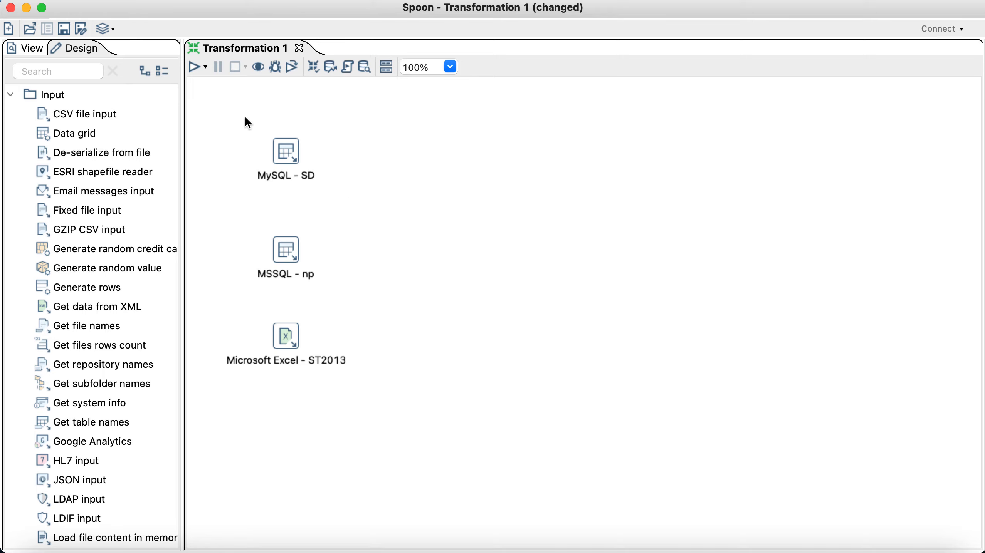
# Step: Search 'dumm' and place Dummy (do nothing) steps beside MySQL - SD, MSSQL - np and the Excel input
pyautogui.click(52, 72)
pyautogui.write('dumm')
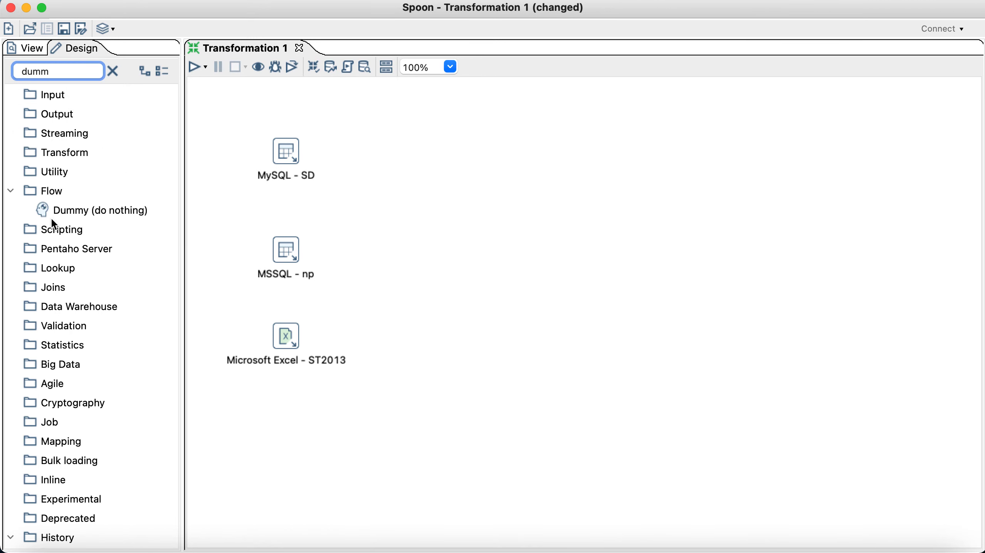
pyautogui.moveTo(62, 215); pyautogui.dragTo(384, 152)
pyautogui.moveTo(385, 155)
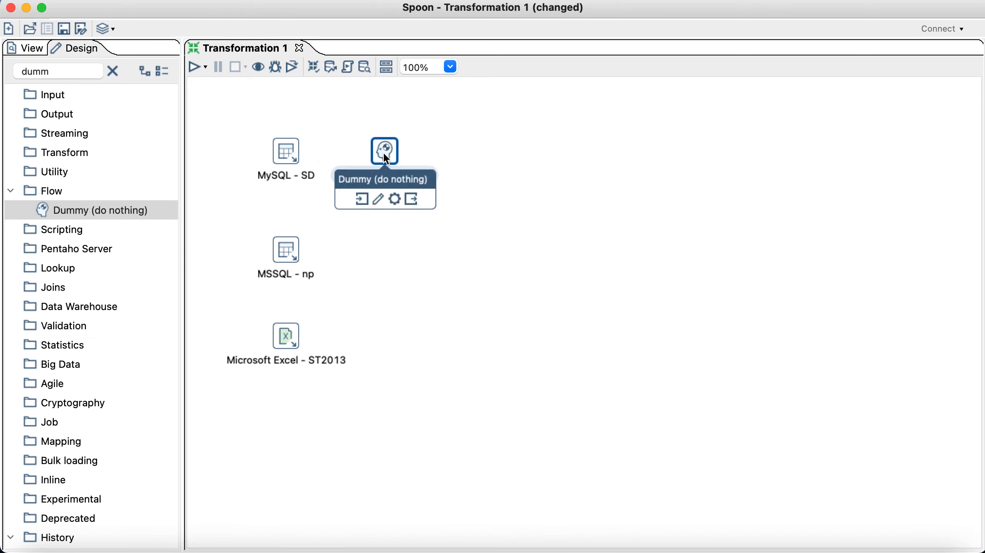
pyautogui.press('super+v')
pyautogui.moveTo(391, 248); pyautogui.dragTo(390, 261)
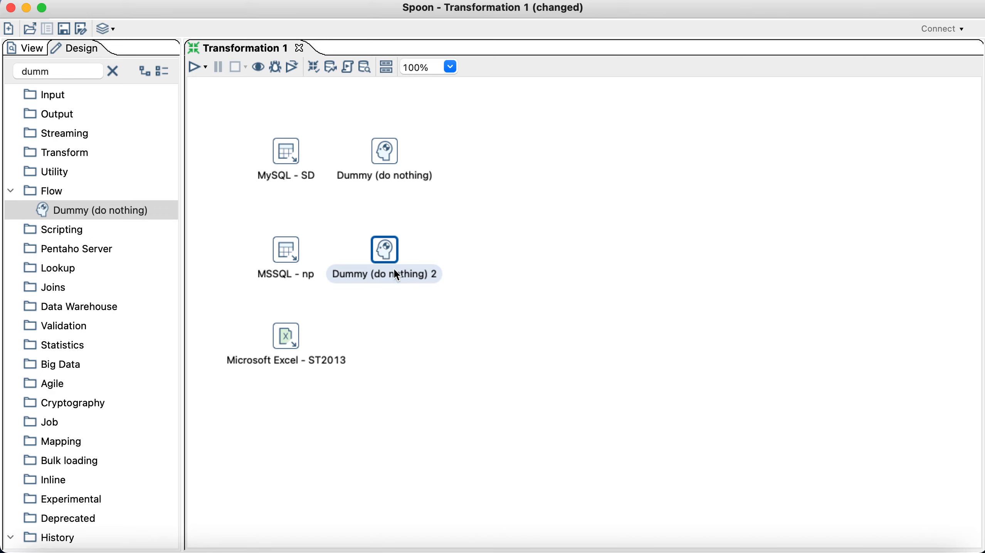
pyautogui.moveTo(149, 224); pyautogui.dragTo(382, 344)
# Step: Rename the Excel input step to 'MS Excel - ST2013'
pyautogui.doubleClick(291, 335)
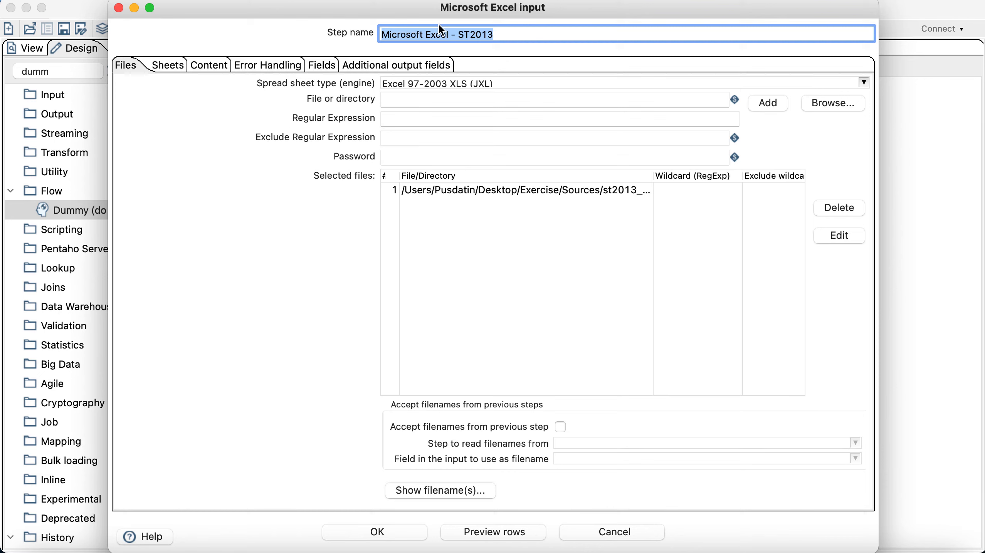
pyautogui.click(425, 34)
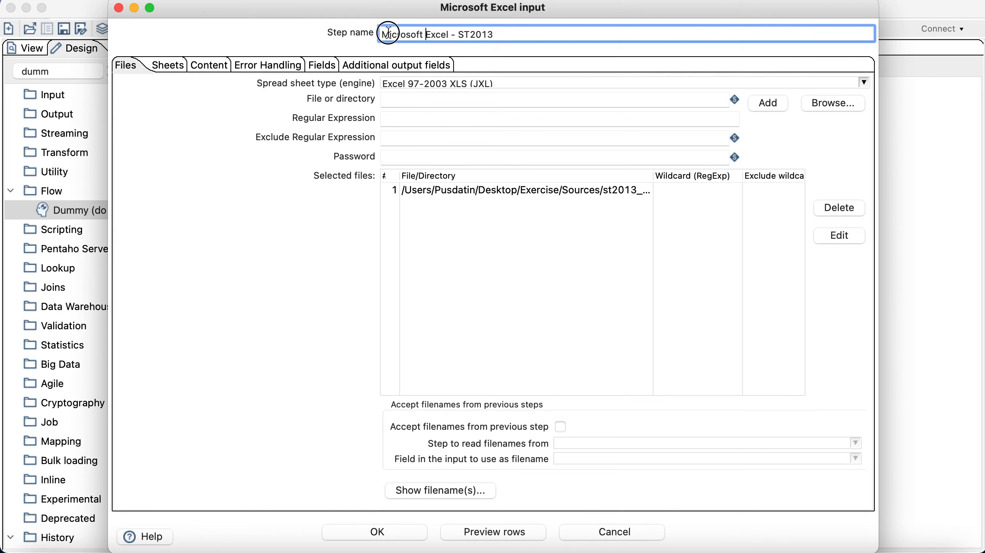
pyautogui.moveTo(381, 34); pyautogui.dragTo(423, 34)
pyautogui.write('MS')
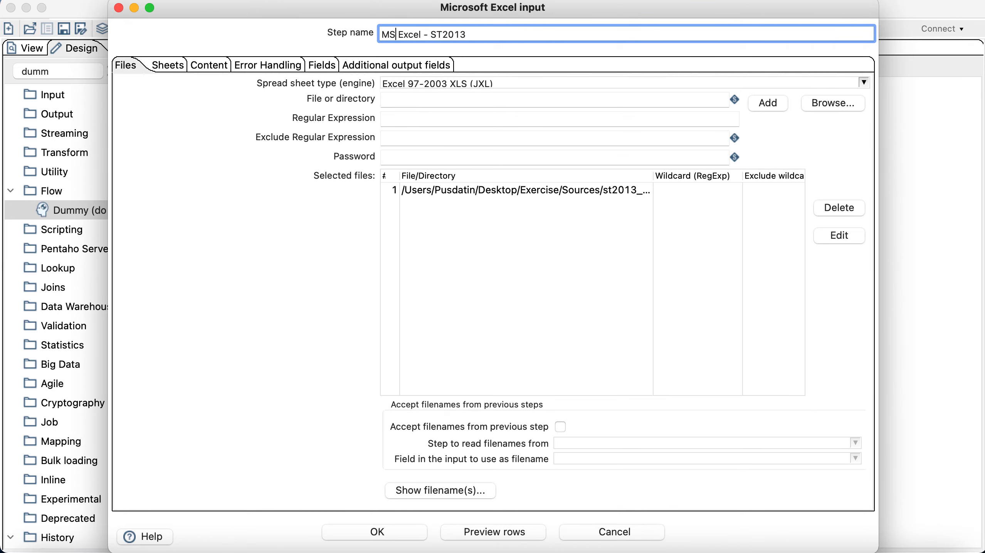
pyautogui.press('Return')
# Step: Name the three Dummy steps Lihat SD, Lihat NP and Lihat ST2013
pyautogui.doubleClick(380, 153)
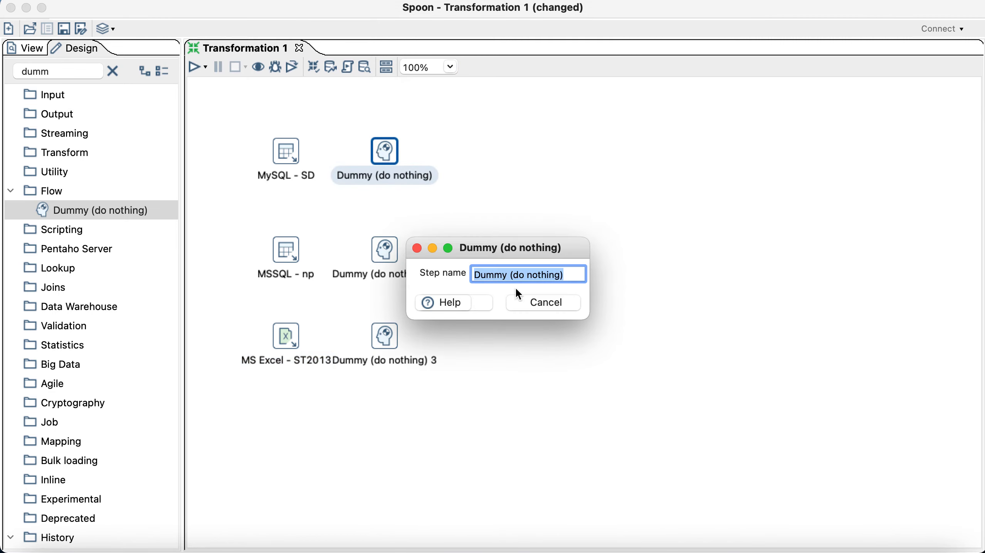
pyautogui.write('li')
pyautogui.press('BackSpace')
pyautogui.press('BackSpace')
pyautogui.write('Li')
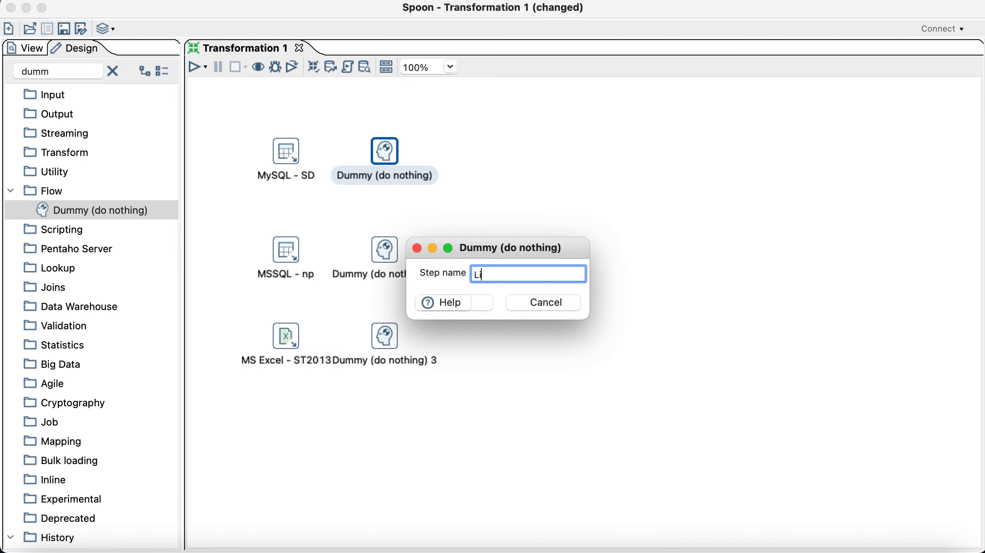
pyautogui.write('hat SD')
pyautogui.press('Return')
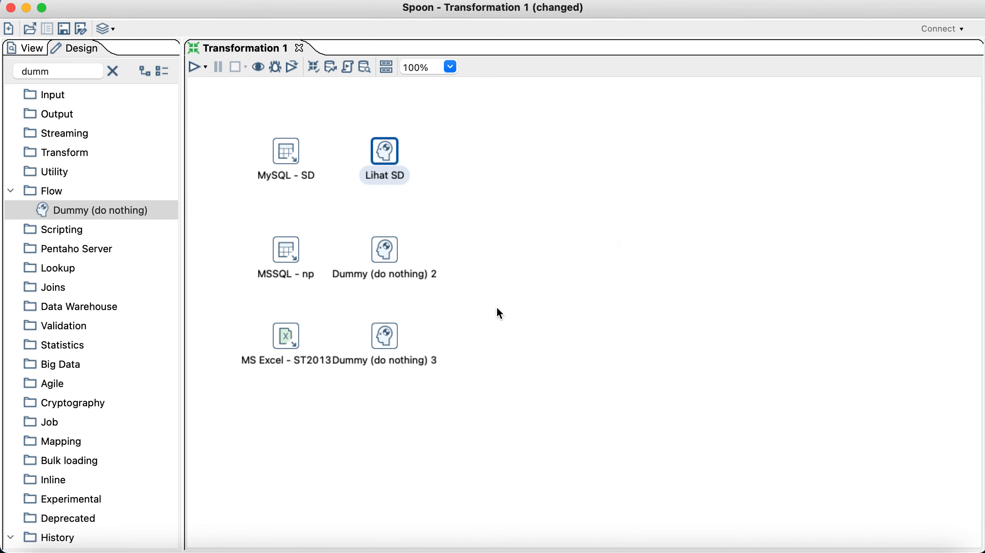
pyautogui.doubleClick(387, 254)
pyautogui.write('L')
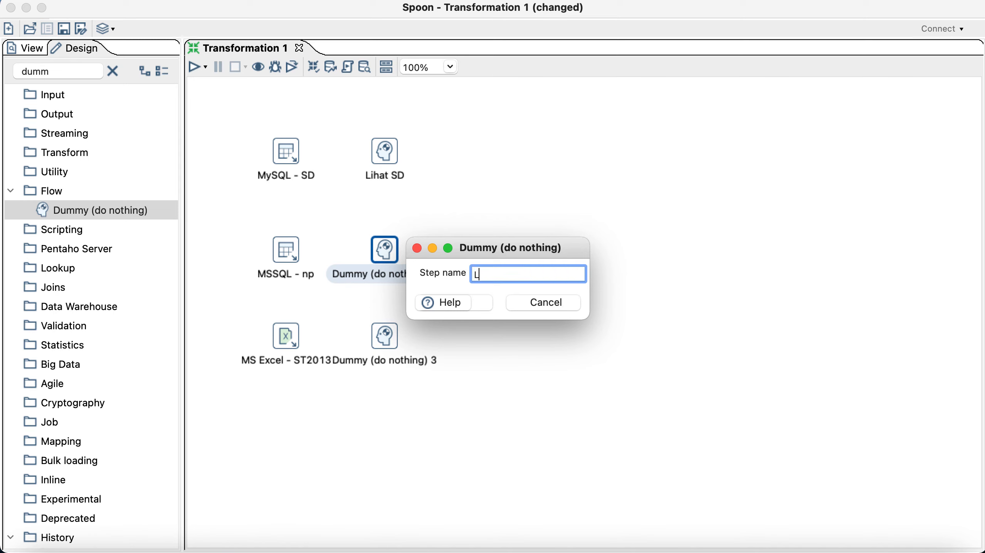
pyautogui.write('ihat NP')
pyautogui.press('Return')
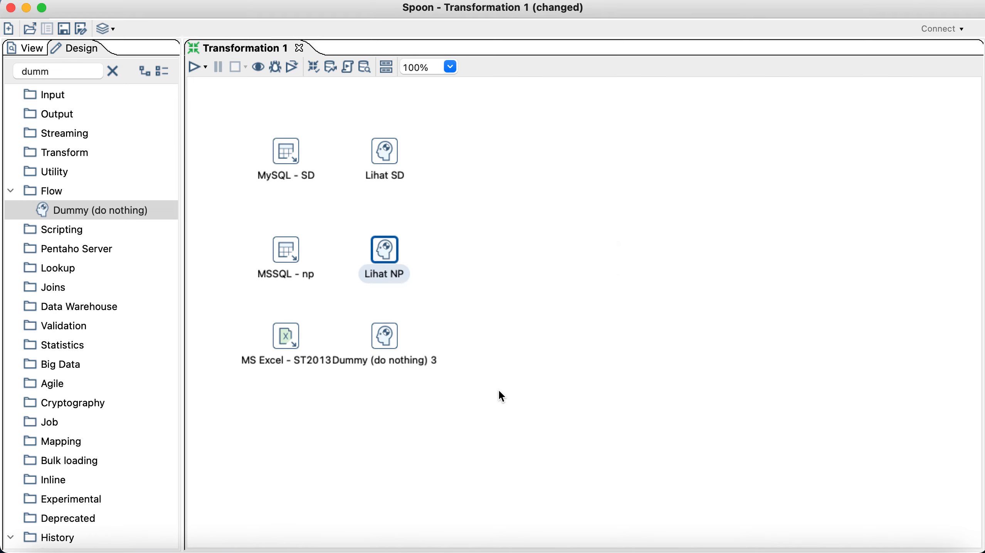
pyautogui.doubleClick(385, 332)
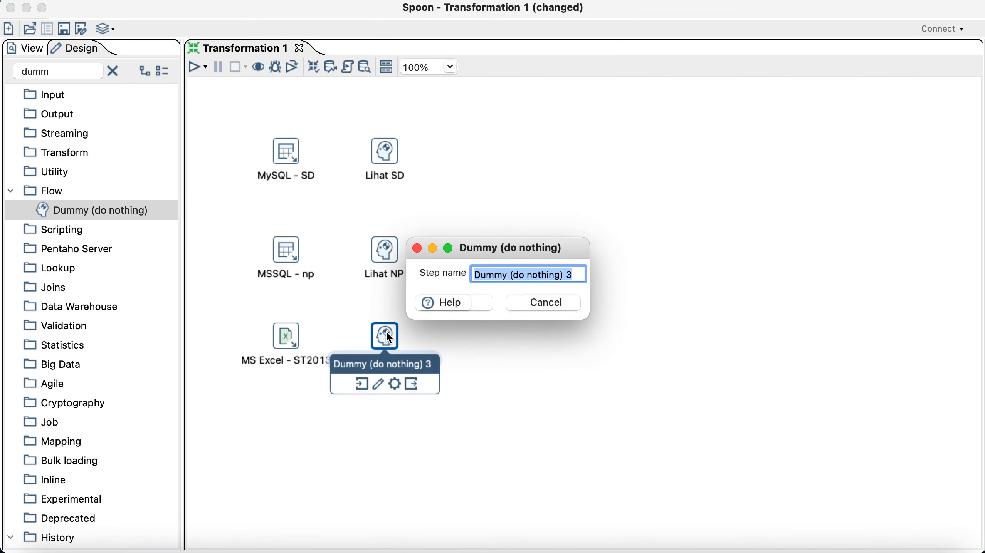
pyautogui.write('Lihat ST2013')
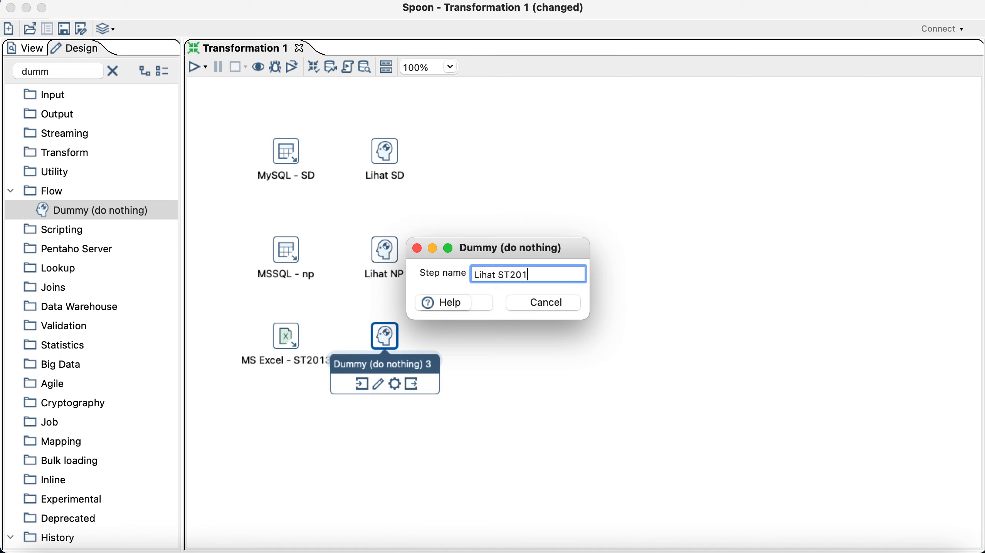
pyautogui.press('Return')
pyautogui.click(473, 339)
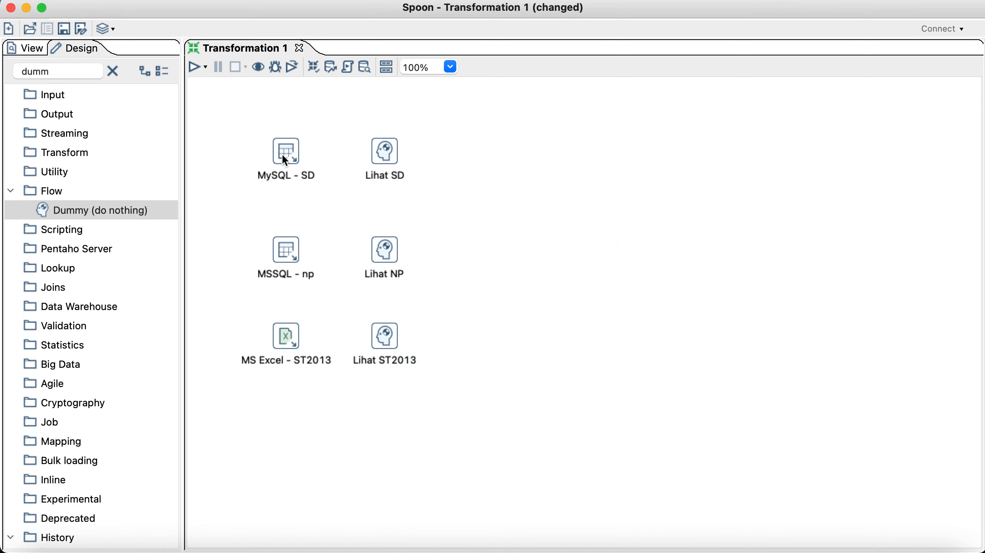
# Step: Draw hops from MySQL - SD, MSSQL - np and MS Excel - ST2013 to Lihat SD, NP and ST2013
pyautogui.moveTo(287, 154)
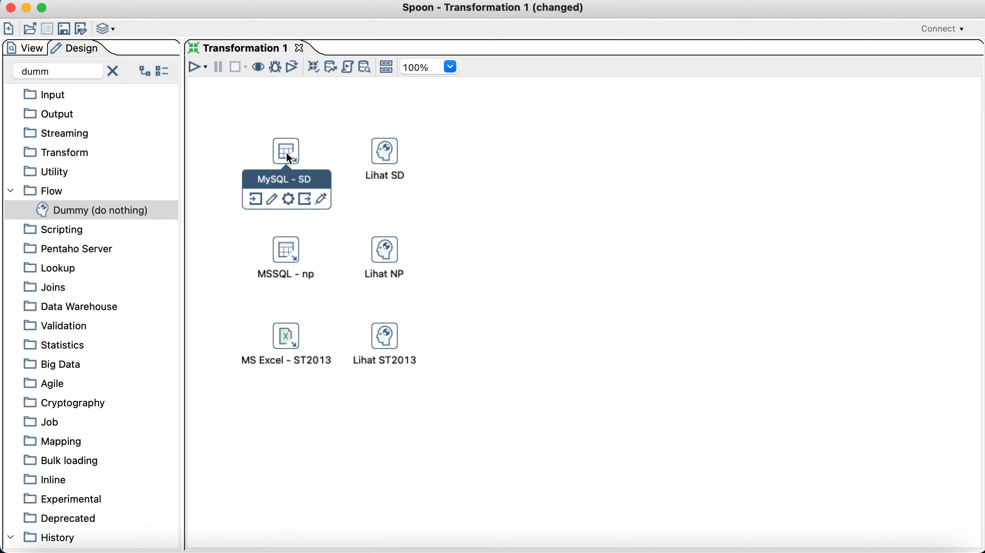
pyautogui.moveTo(289, 158); pyautogui.dragTo(383, 150)
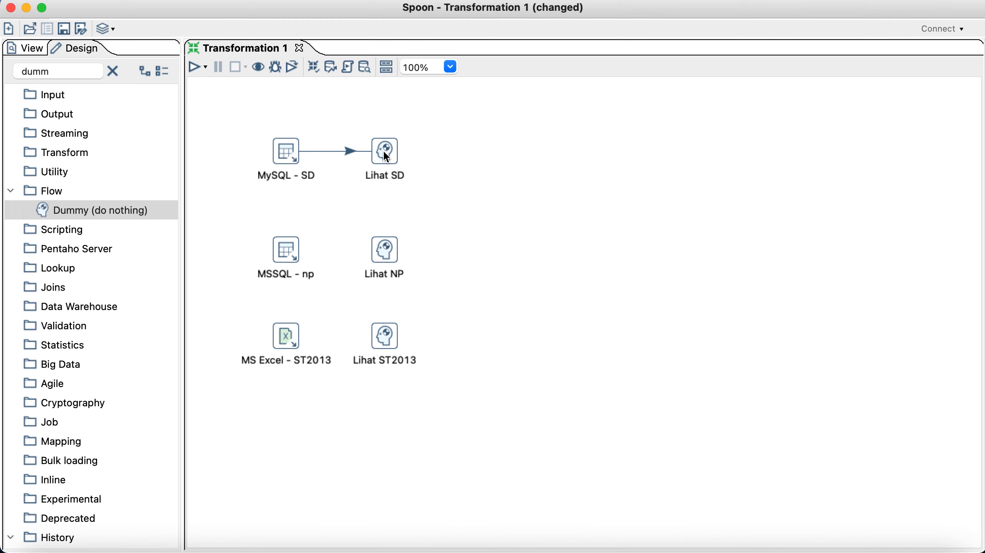
pyautogui.moveTo(293, 252)
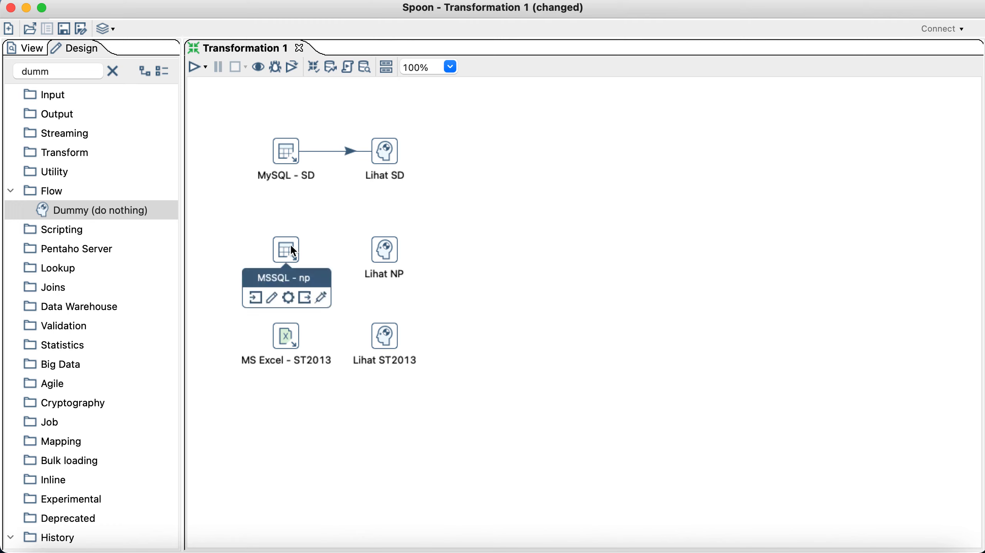
pyautogui.moveTo(293, 252); pyautogui.dragTo(379, 251)
pyautogui.moveTo(300, 343); pyautogui.dragTo(383, 332)
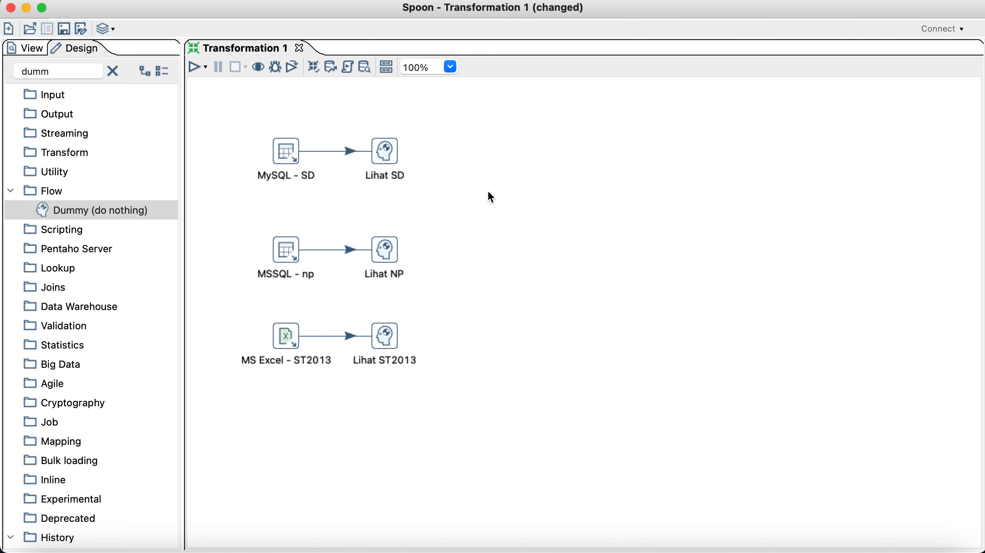
# Step: Save the transformation in the Exercise folder, renaming it from Untitled to 'Extract'
pyautogui.press('super+s')
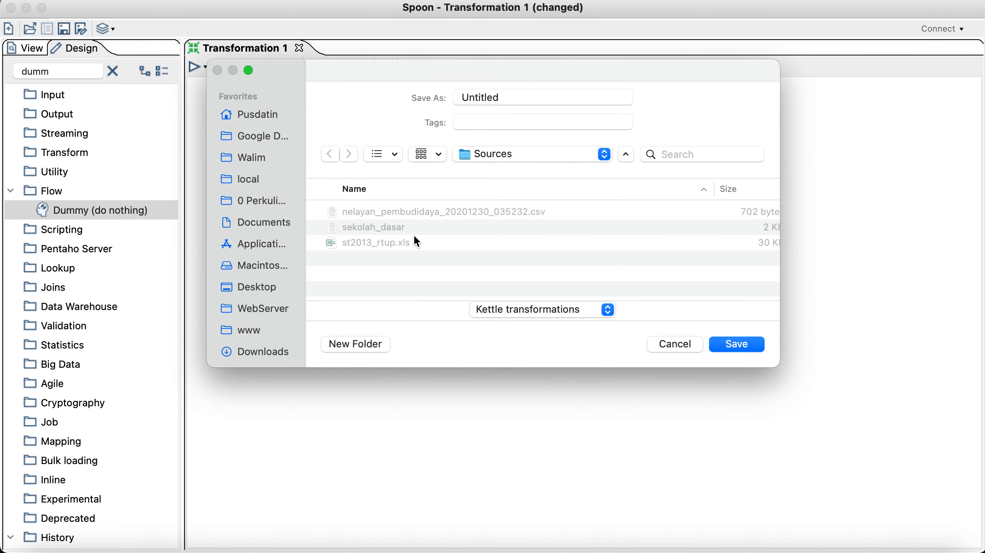
pyautogui.click(506, 155)
pyautogui.click(507, 156)
pyautogui.click(510, 160)
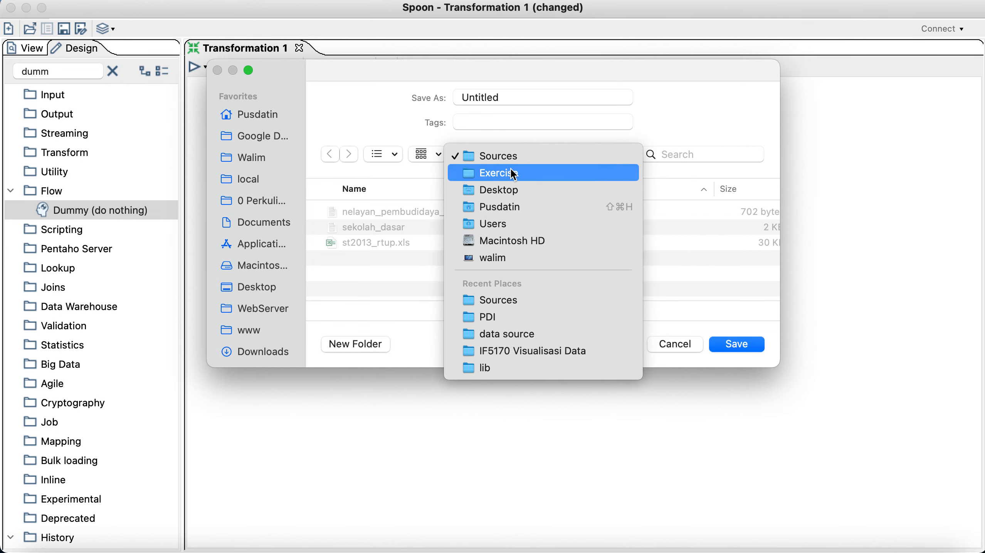
pyautogui.click(512, 172)
pyautogui.click(486, 96)
pyautogui.doubleClick(486, 95)
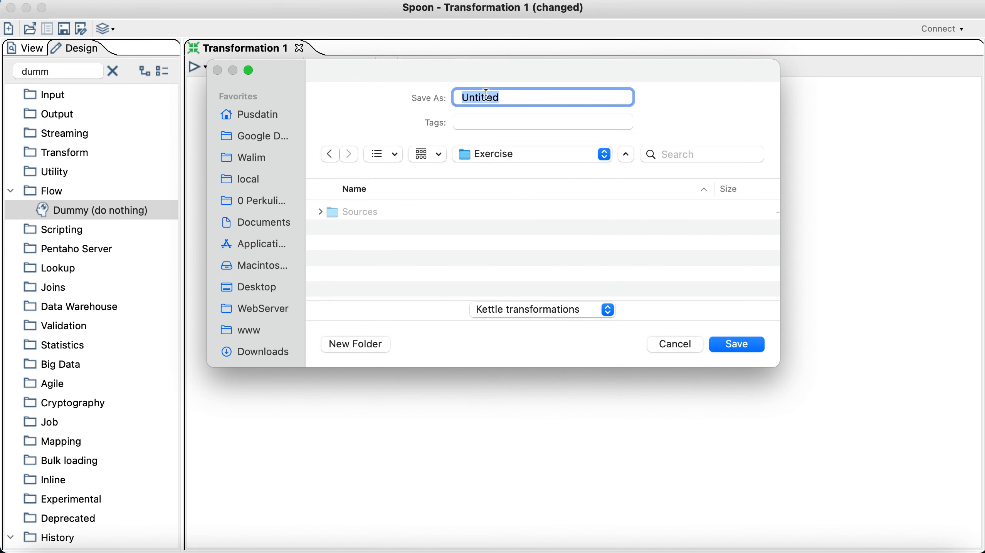
pyautogui.write('Extract')
pyautogui.click(730, 347)
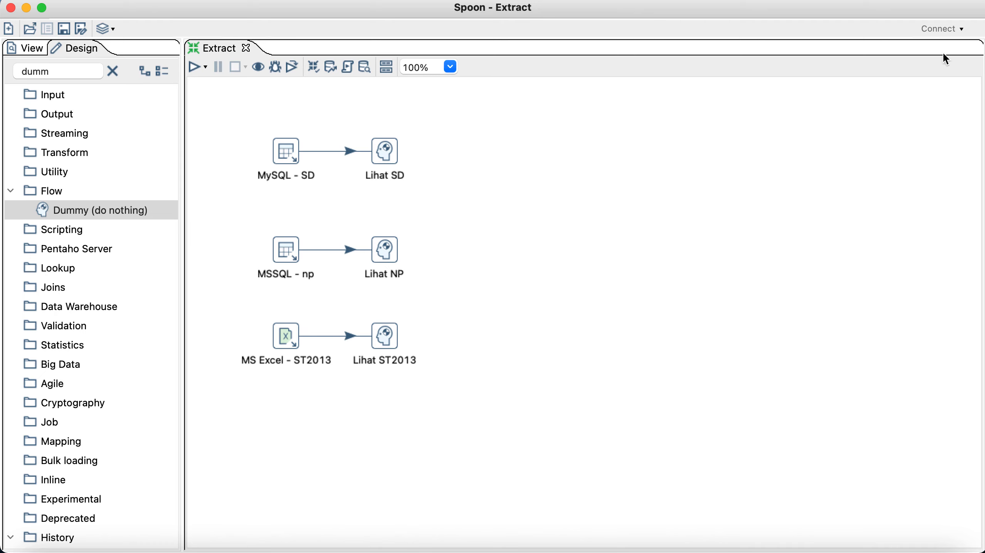
# Step: Run the Extract transformation from the Run Options dialog
pyautogui.click(942, 30)
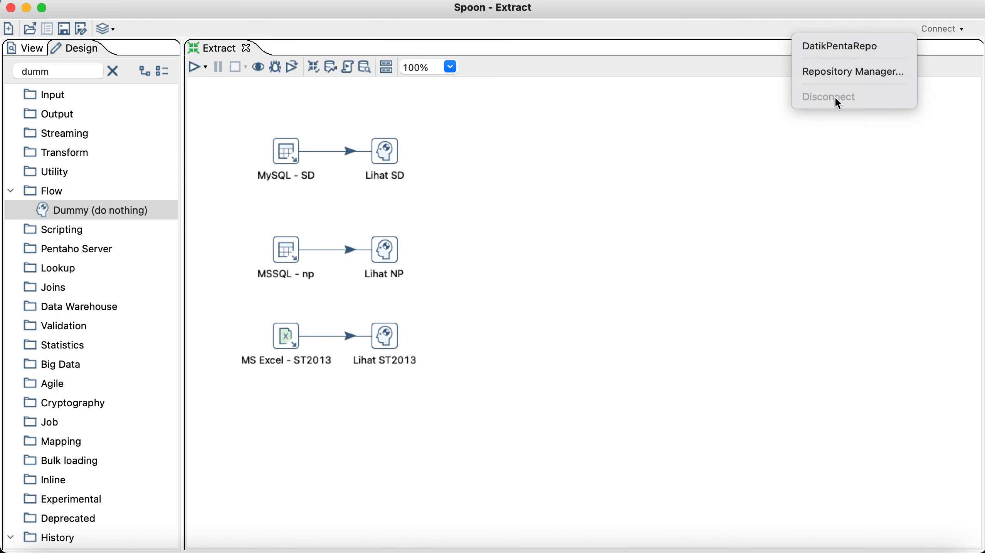
pyautogui.click(678, 168)
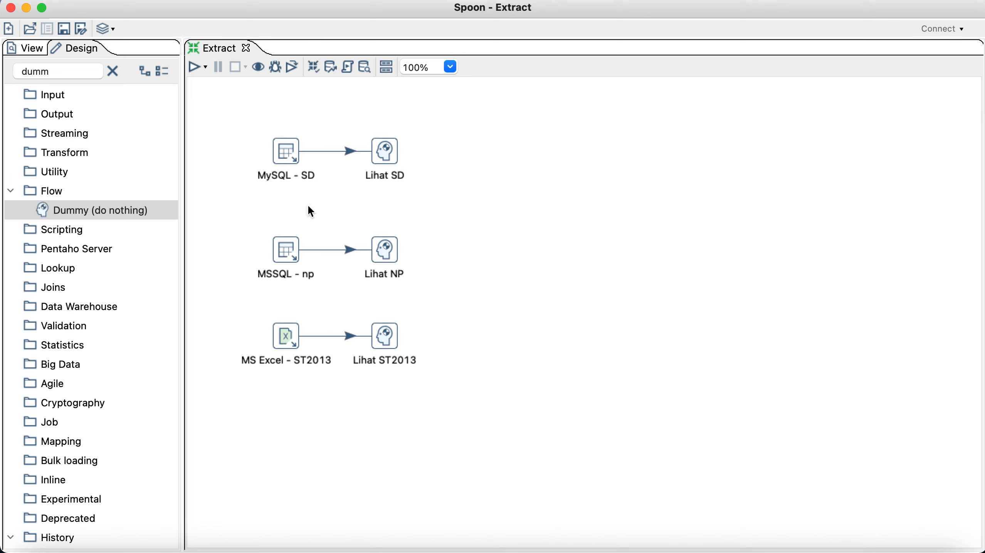
pyautogui.click(226, 158)
pyautogui.click(197, 69)
pyautogui.click(626, 459)
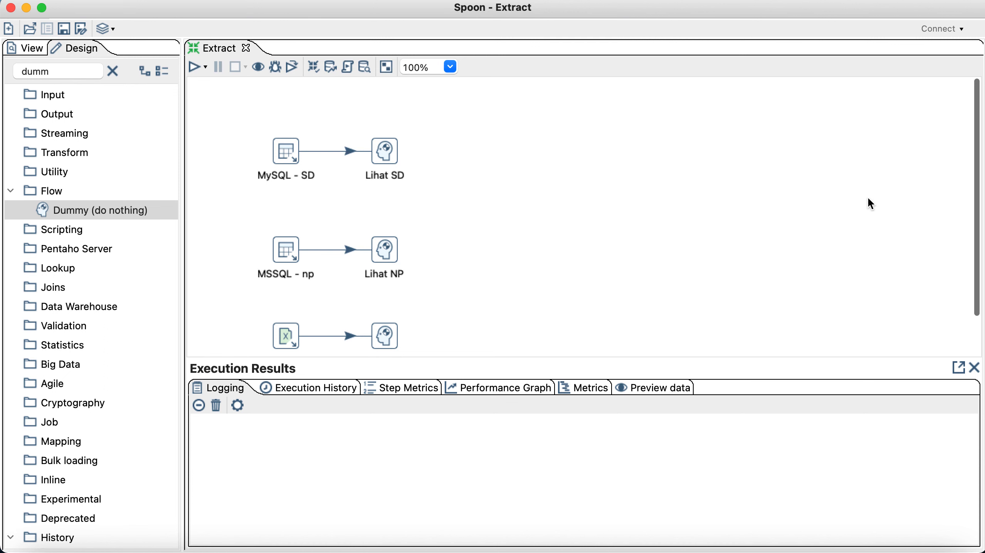
# Step: Review the execution log: all six steps finished, each flow passing 34 rows
pyautogui.scroll(-3, 683, 253)
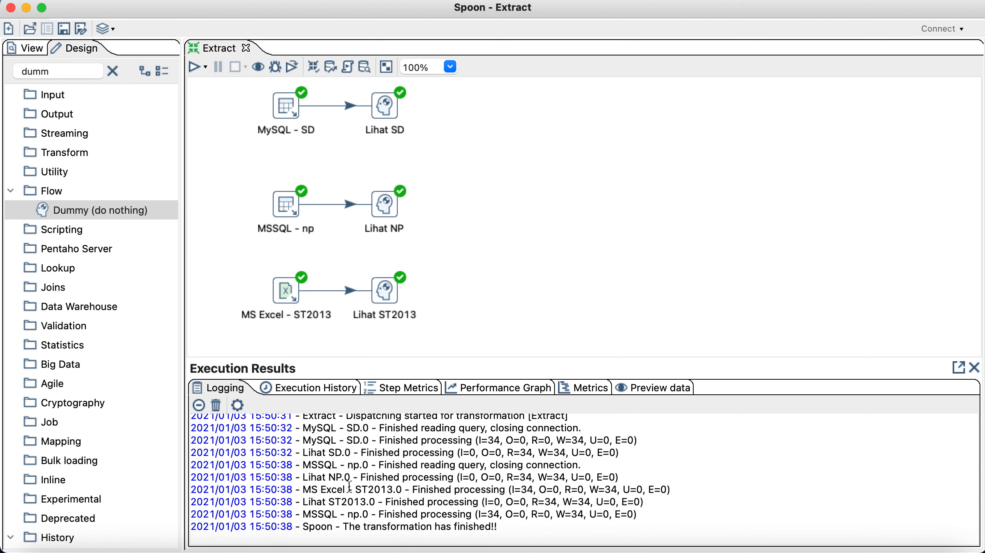
pyautogui.scroll(5, 349, 487)
pyautogui.scroll(-2, 349, 487)
pyautogui.scroll(2, 349, 487)
pyautogui.scroll(-6, 350, 486)
pyautogui.moveTo(385, 114)
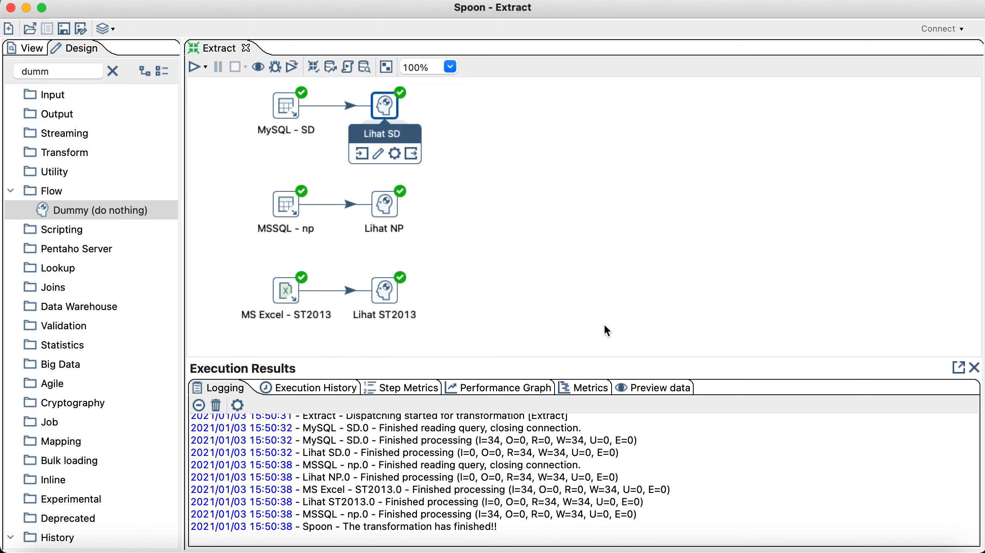
# Step: View the preview rows for Lihat SD, Lihat NP, then Lihat ST2013's province data
pyautogui.click(659, 390)
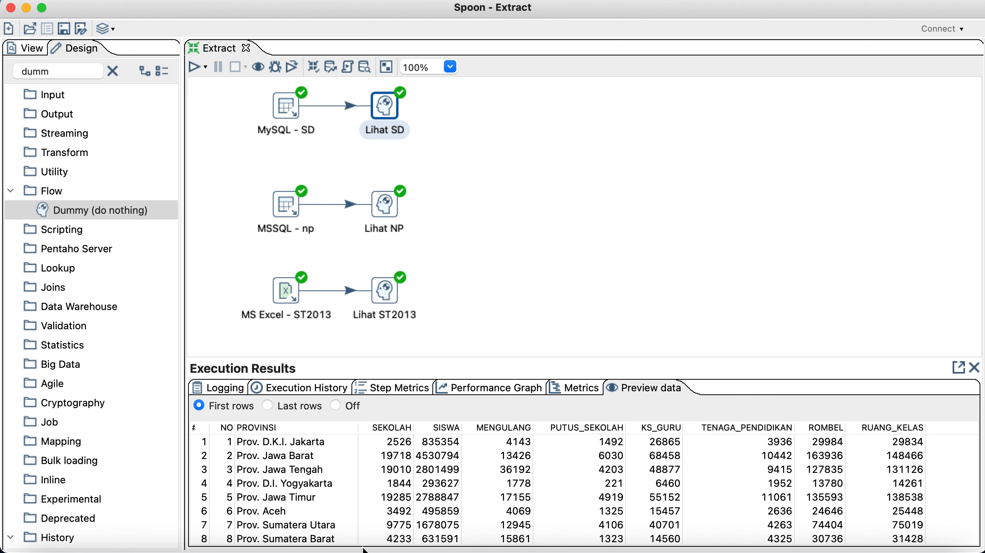
pyautogui.click(384, 211)
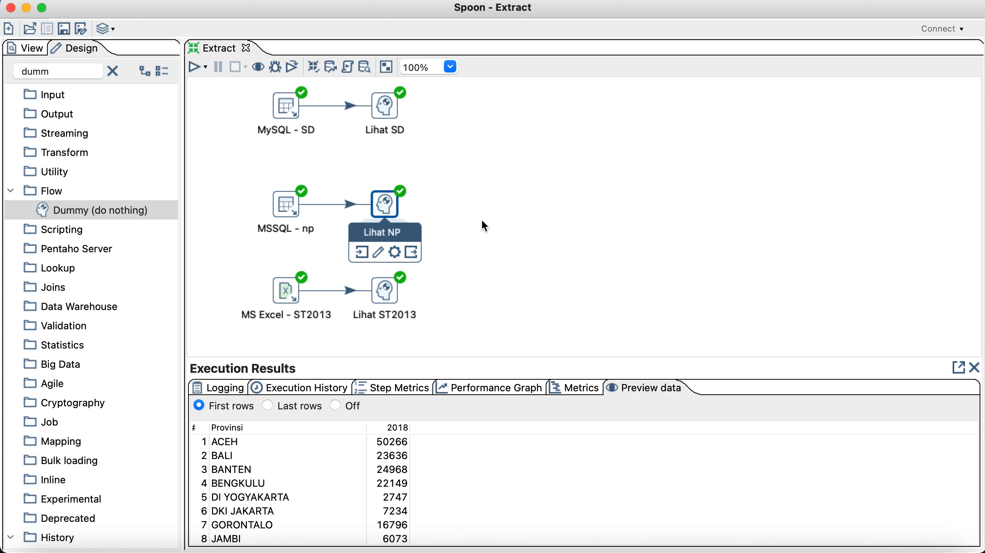
pyautogui.click(380, 291)
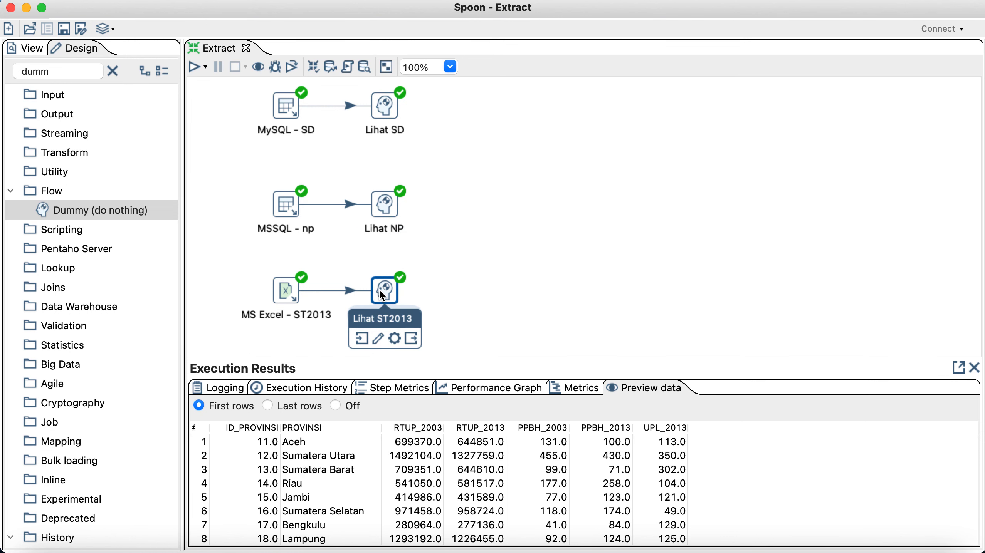